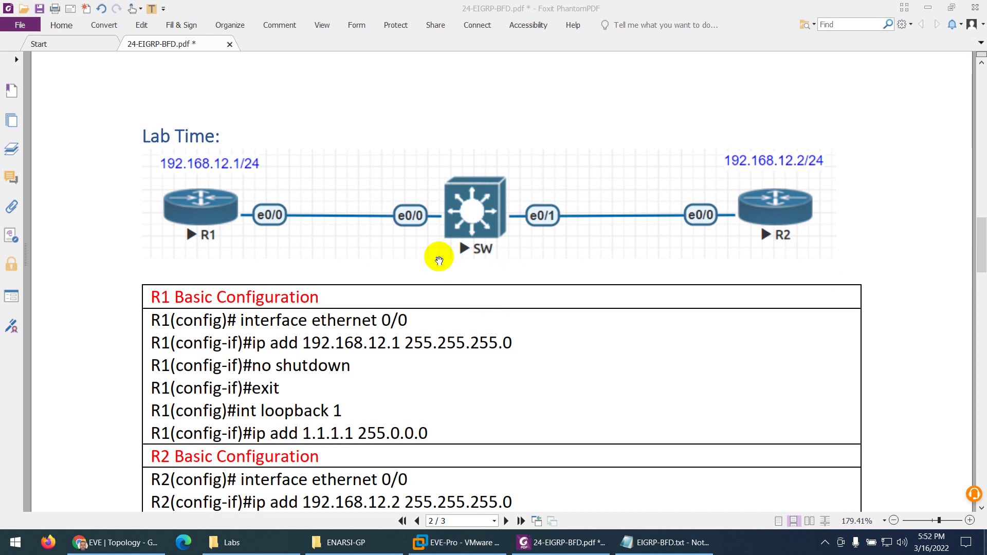
- Scroll the 24-EIGRP-BFD lab guide down to page 3's Enabling BFD tables for R1 and R2
{"action": "scroll", "coordinate": [393, 251], "scroll_direction": "down", "scroll_amount": 3}
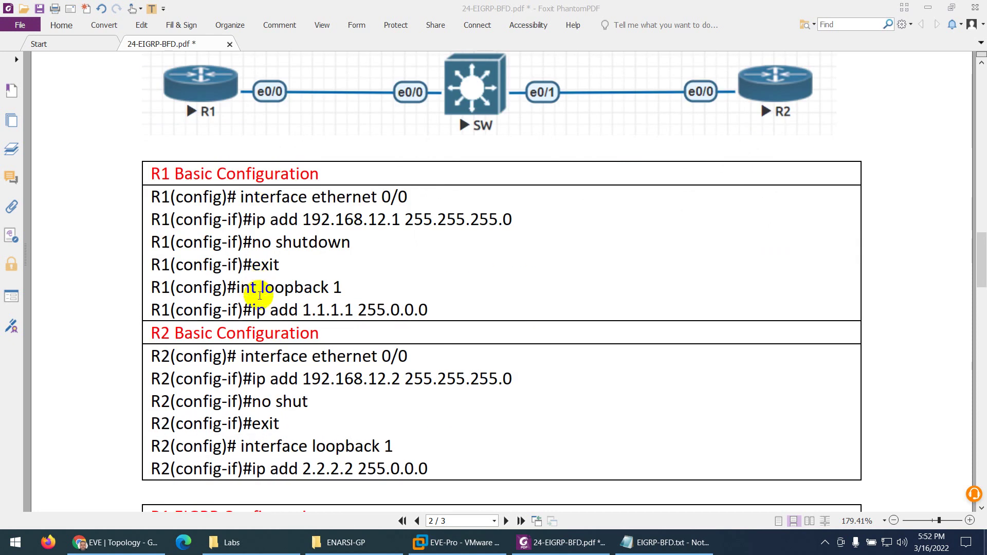
{"action": "scroll", "coordinate": [259, 296], "scroll_direction": "up", "scroll_amount": 2}
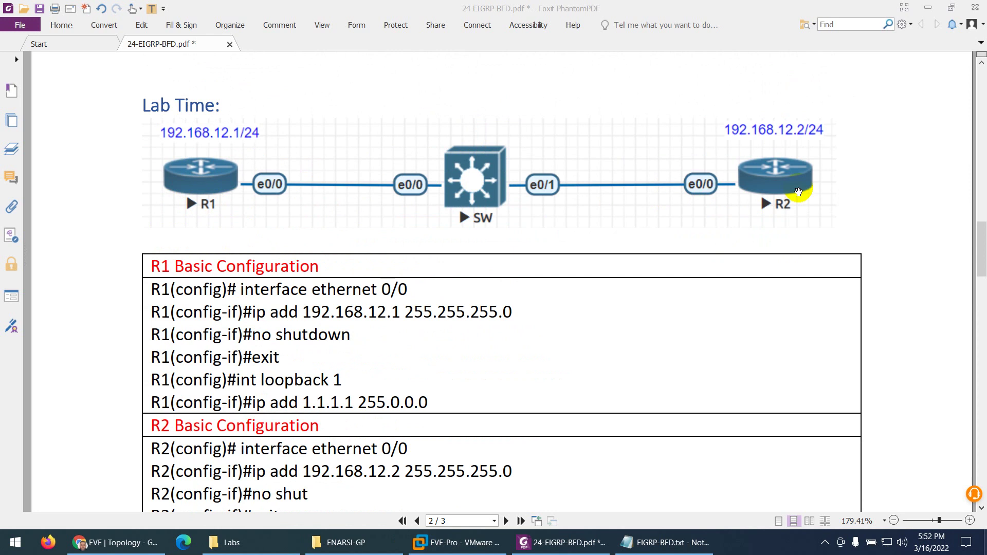
{"action": "scroll", "coordinate": [410, 275], "scroll_direction": "down", "scroll_amount": 8}
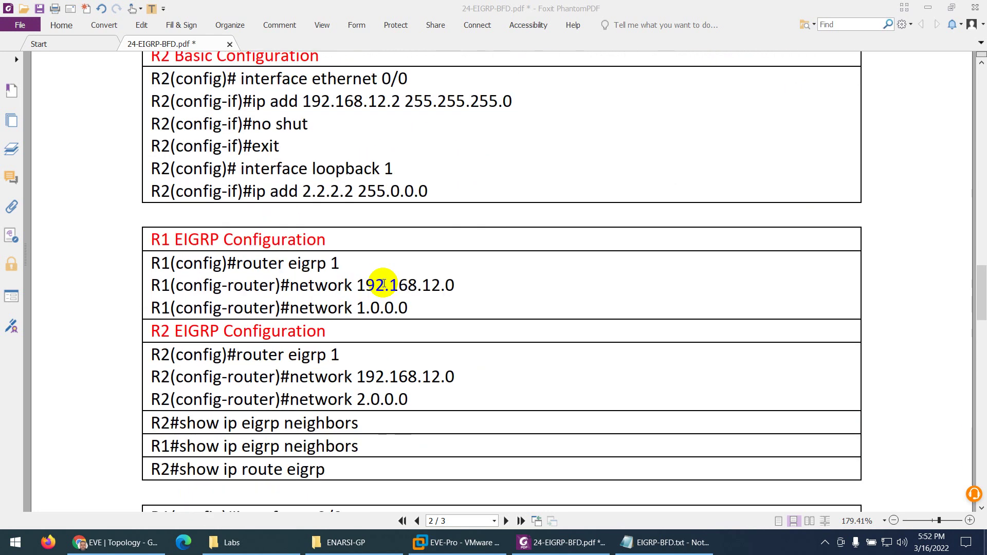
{"action": "scroll", "coordinate": [311, 288], "scroll_direction": "down", "scroll_amount": 1}
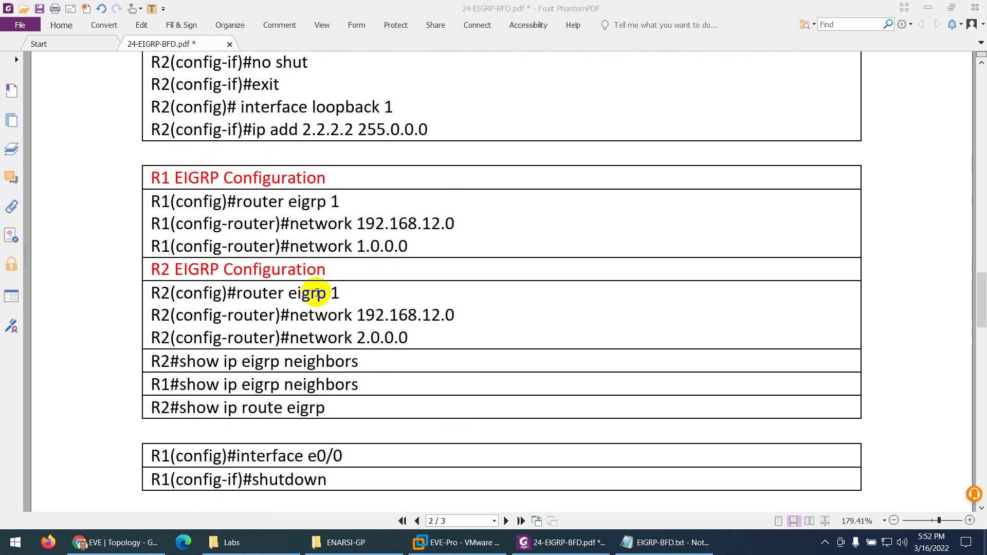
{"action": "scroll", "coordinate": [316, 293], "scroll_direction": "up", "scroll_amount": 5}
{"action": "scroll", "coordinate": [342, 267], "scroll_direction": "down", "scroll_amount": 4}
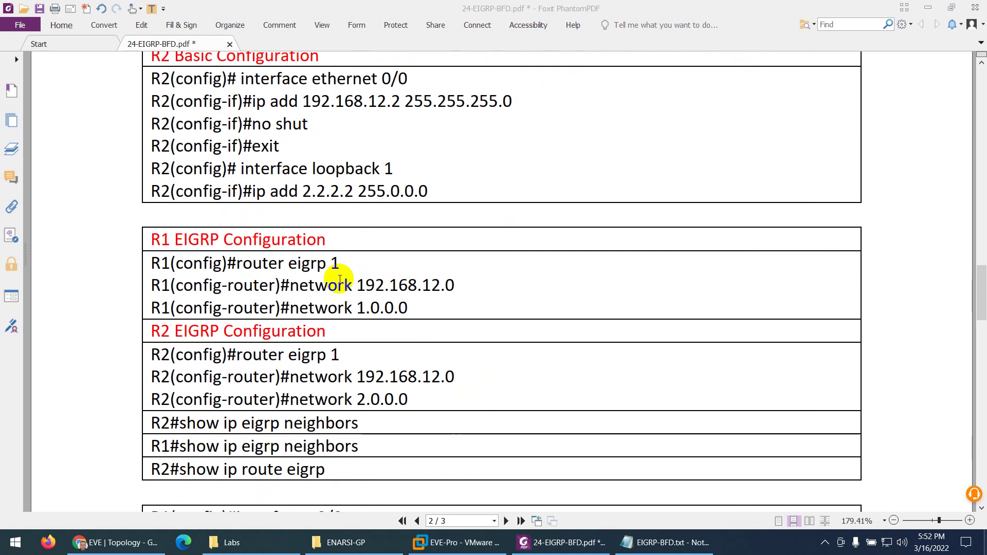
{"action": "scroll", "coordinate": [342, 283], "scroll_direction": "down", "scroll_amount": 8}
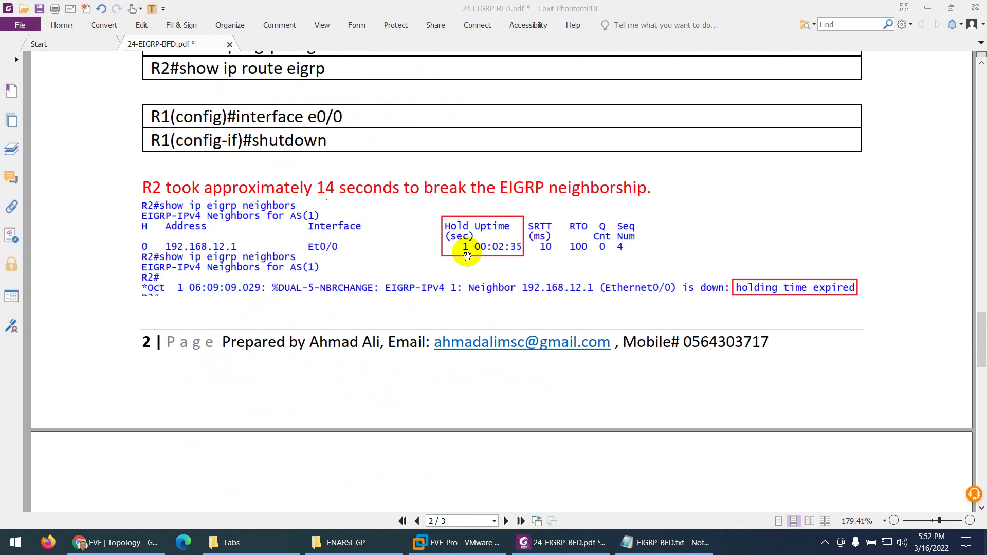
{"action": "scroll", "coordinate": [467, 255], "scroll_direction": "down", "scroll_amount": 9}
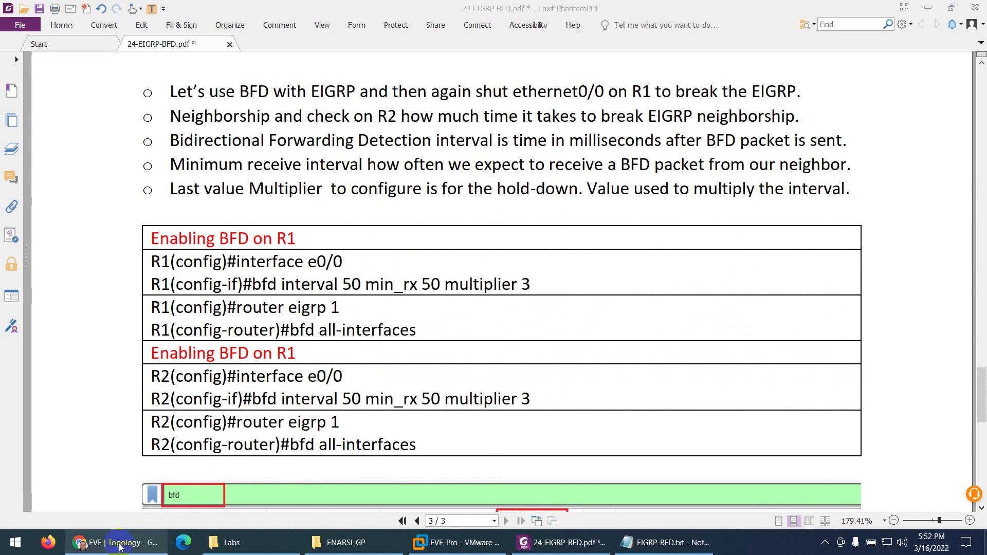
- Open the R1 and R2 consoles from the EVE lab topology and decline R2's setup dialog
{"action": "left_click", "coordinate": [118, 491]}
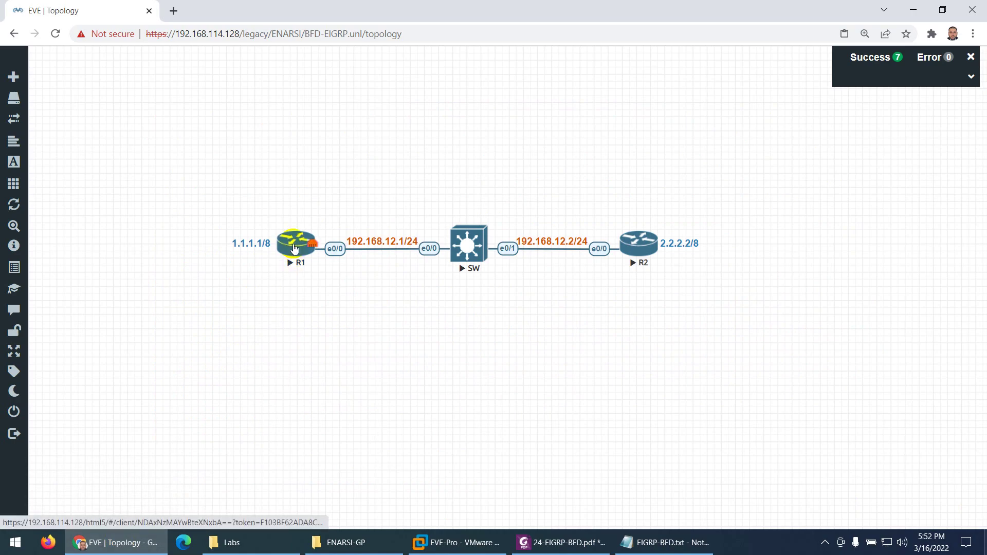
{"action": "left_click", "coordinate": [294, 249]}
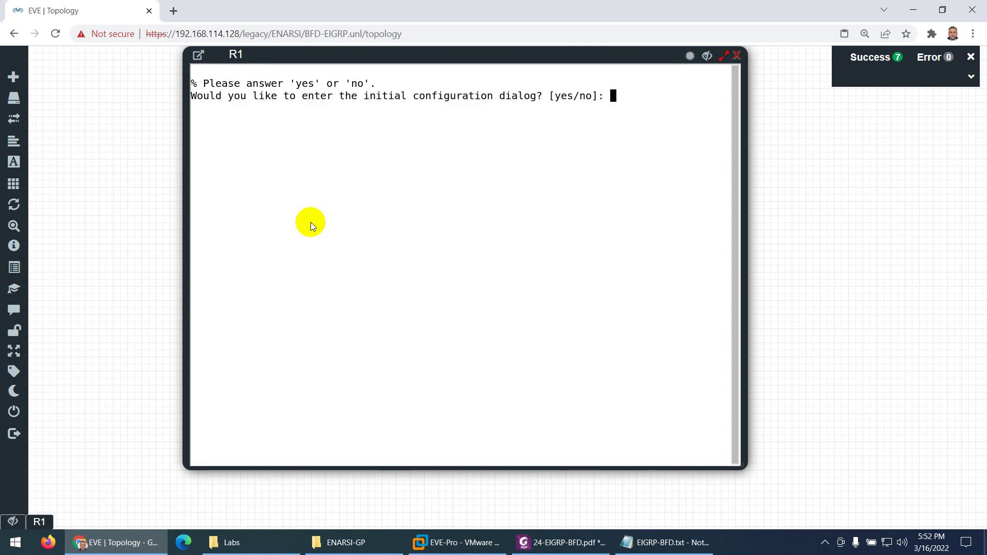
{"action": "left_click", "coordinate": [708, 57]}
{"action": "left_click", "coordinate": [640, 250]}
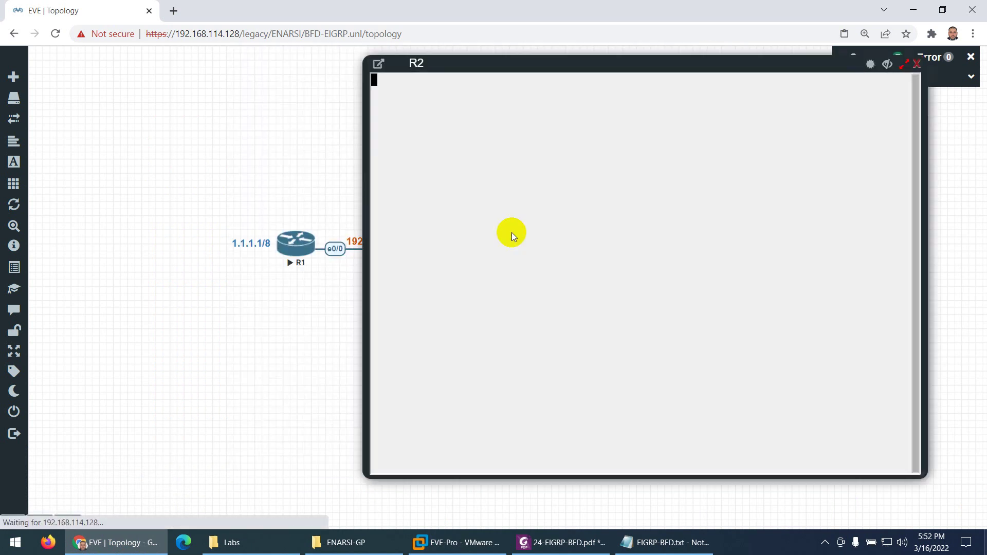
{"action": "key", "text": "Return"}
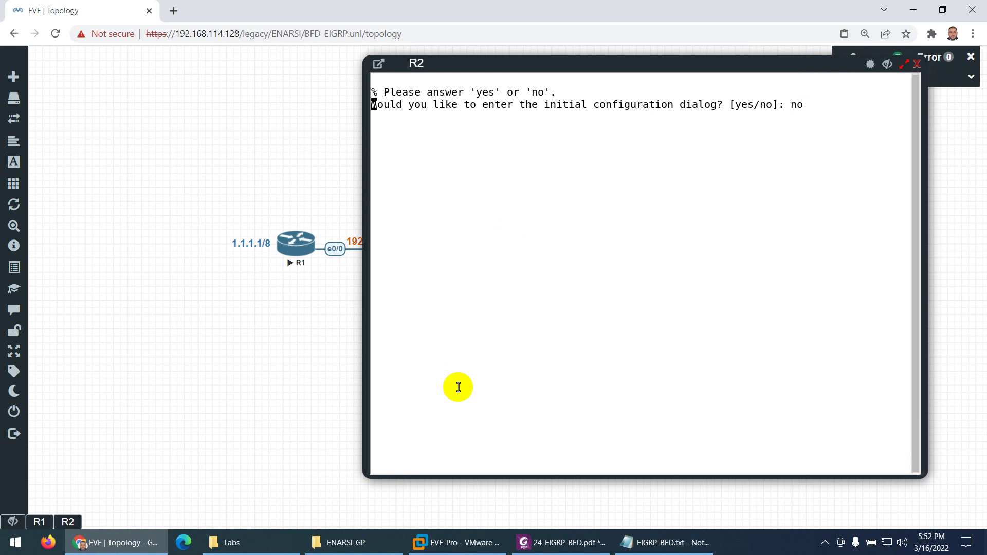
- Get a fresh Router> prompt on R1 and bring the EIGRP-BFD.txt notes forward
{"action": "left_click", "coordinate": [663, 543]}
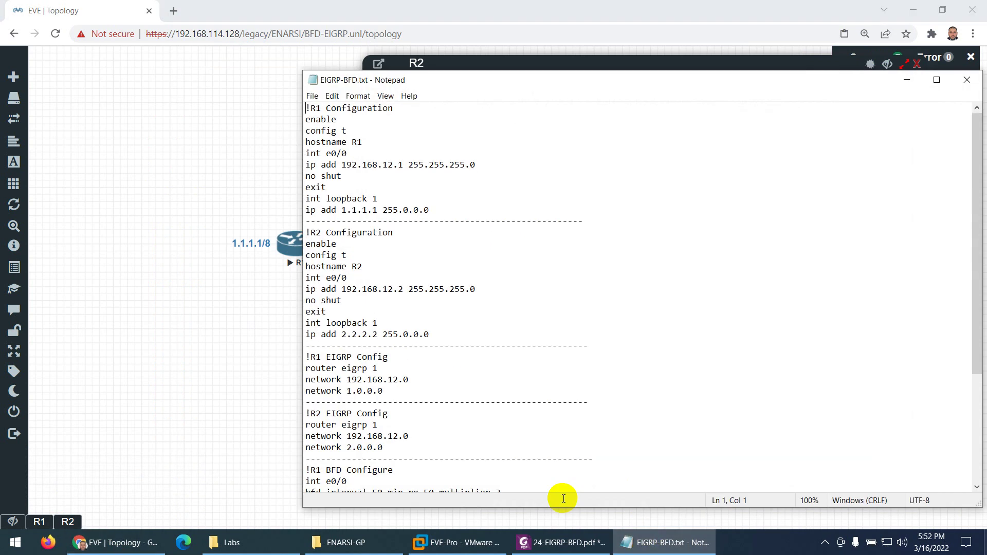
{"action": "left_click", "coordinate": [45, 521]}
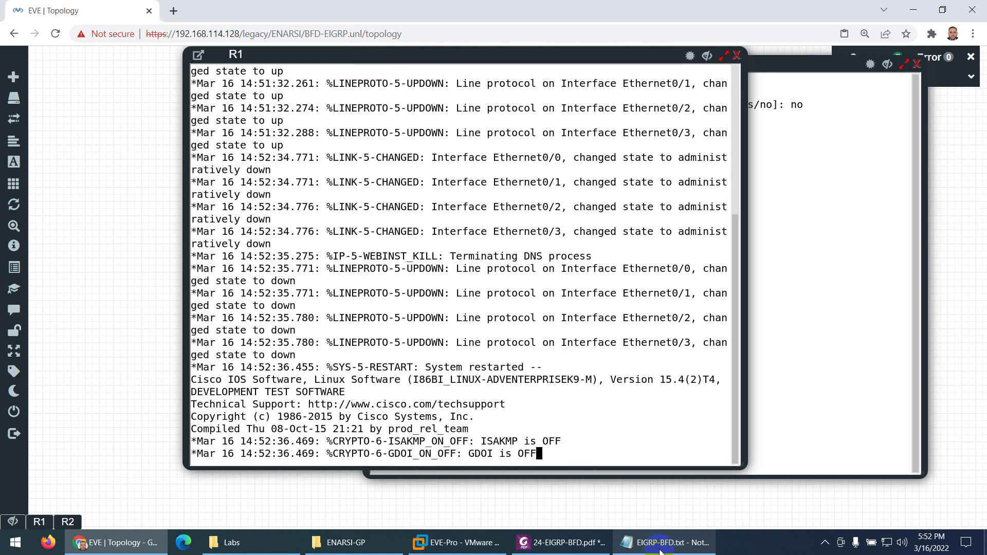
{"action": "left_click", "coordinate": [573, 378]}
{"action": "key", "text": "Return"}
{"action": "key", "text": "Return"}
{"action": "key", "text": "Return"}
{"action": "key", "text": "Return"}
{"action": "key", "text": "Return"}
{"action": "key", "text": "Return"}
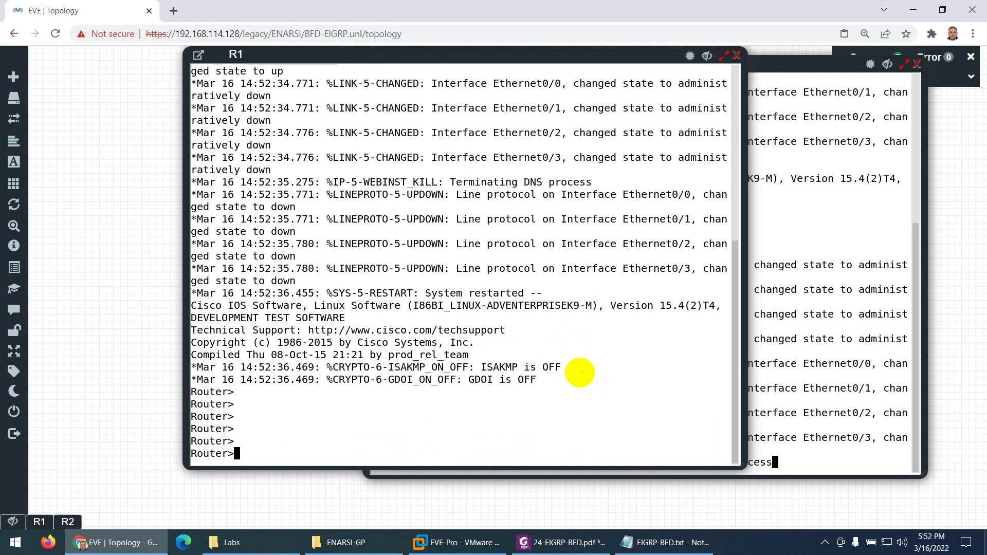
{"action": "left_click", "coordinate": [688, 543]}
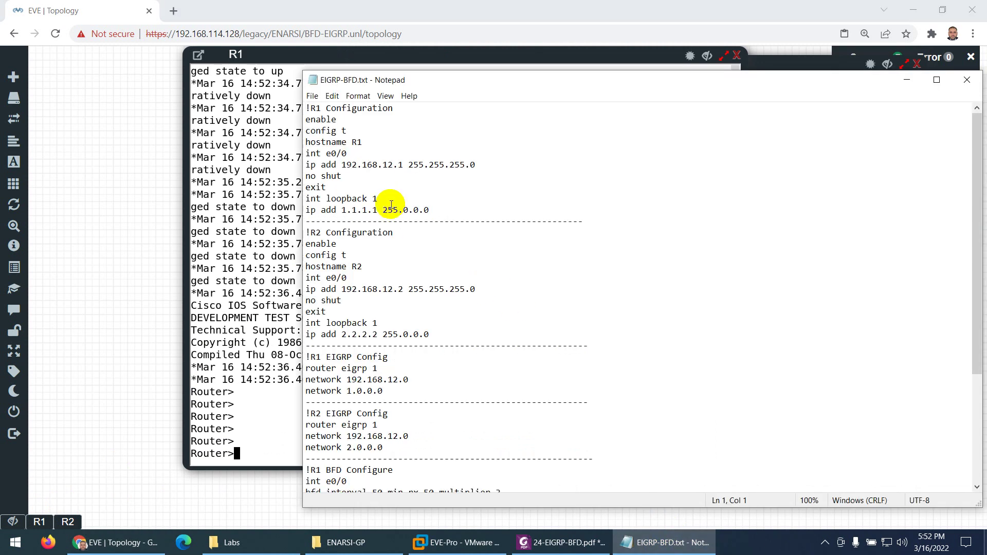
- Paste R1's basic configuration (hostname, e0/0 192.168.12.1, loopback 1 1.1.1.1) into R1
{"action": "left_click_drag", "start_coordinate": [342, 143], "coordinate": [403, 165]}
{"action": "left_click_drag", "start_coordinate": [430, 210], "coordinate": [307, 109]}
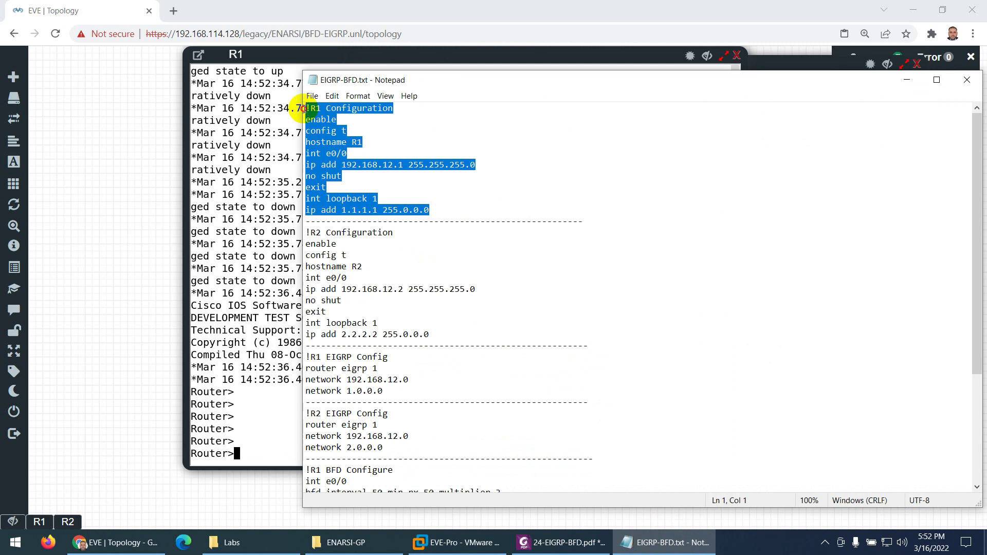
{"action": "key", "text": "ctrl+c"}
{"action": "left_click", "coordinate": [278, 410]}
{"action": "key", "text": "ctrl+v"}
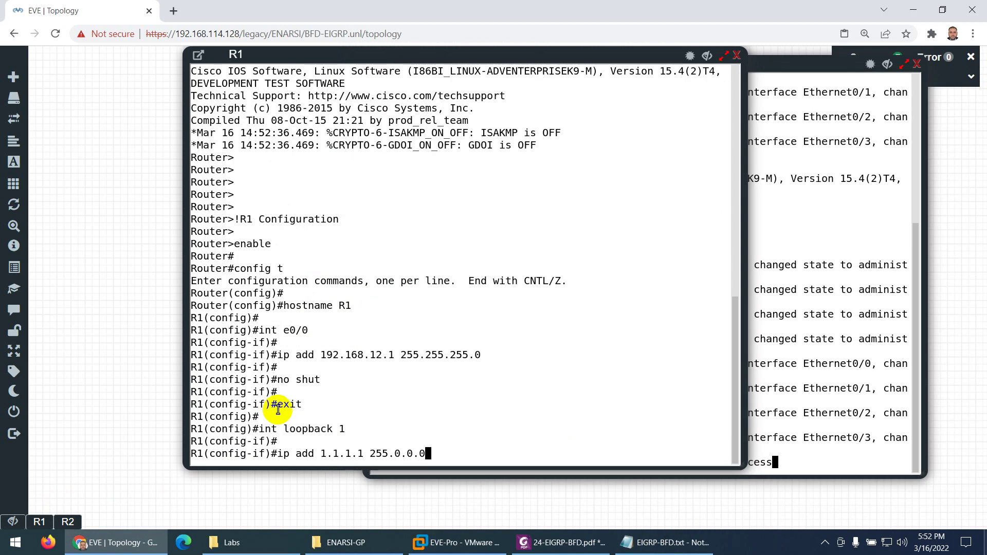
- Paste R2's basic configuration (hostname, e0/0 192.168.12.2, loopback 1 2.2.2.2) into R2
{"action": "left_click", "coordinate": [809, 378]}
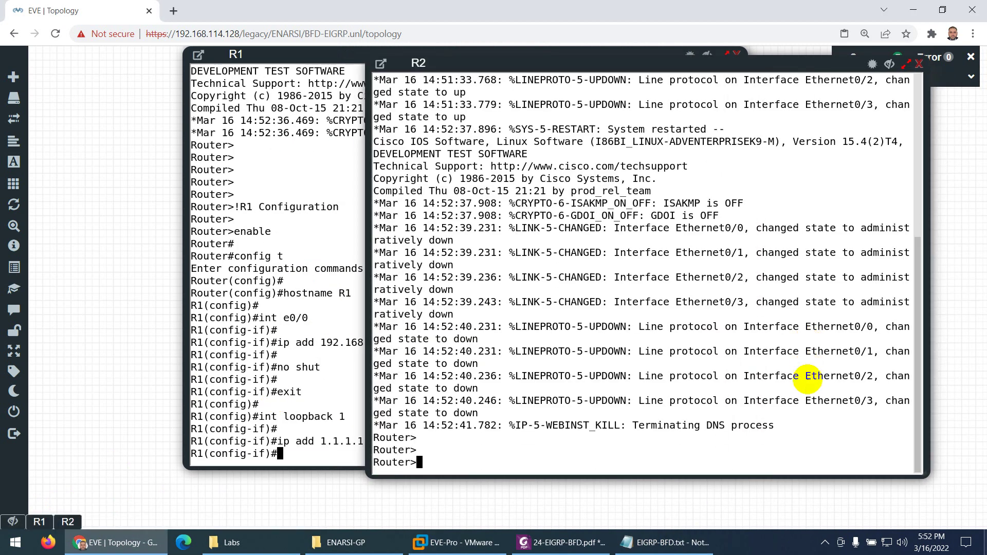
{"action": "left_click", "coordinate": [656, 541]}
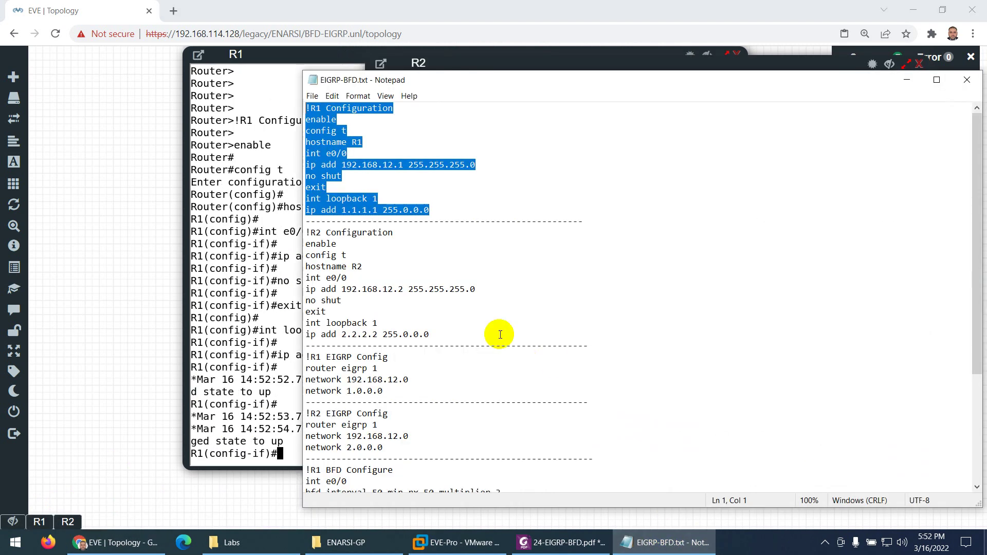
{"action": "left_click_drag", "start_coordinate": [442, 336], "coordinate": [304, 234]}
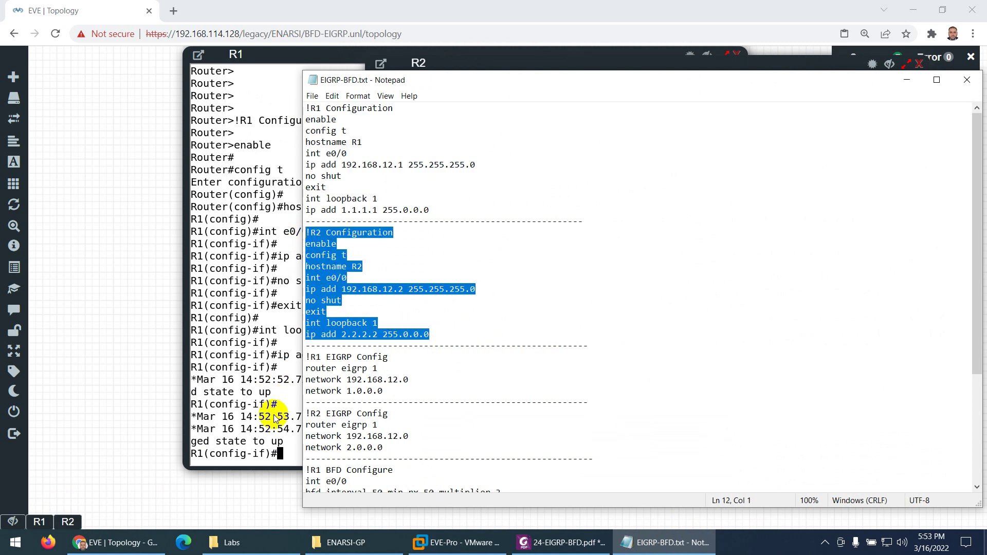
{"action": "left_click", "coordinate": [68, 521]}
{"action": "key", "text": "ctrl+v"}
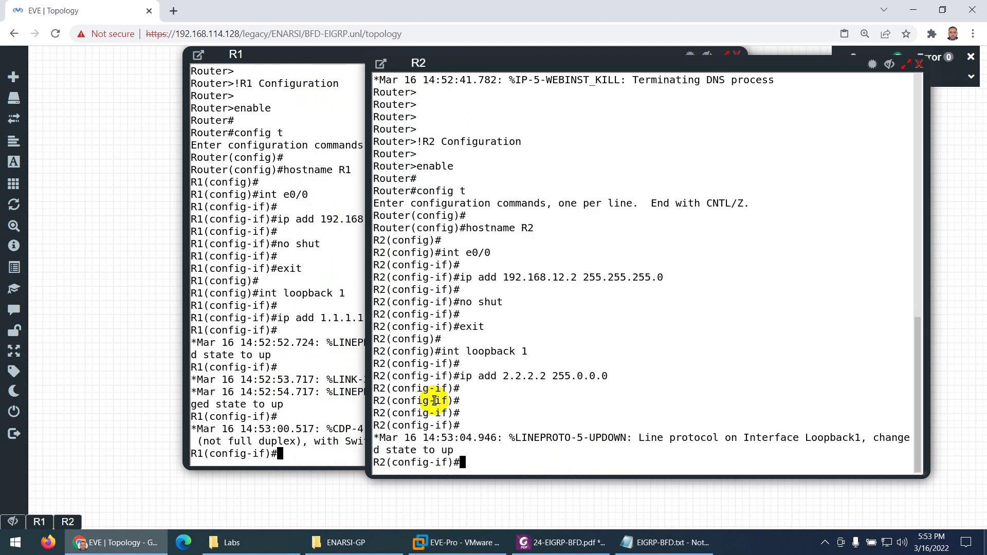
{"action": "left_click", "coordinate": [632, 543]}
{"action": "scroll", "coordinate": [462, 334], "scroll_direction": "down", "scroll_amount": 3}
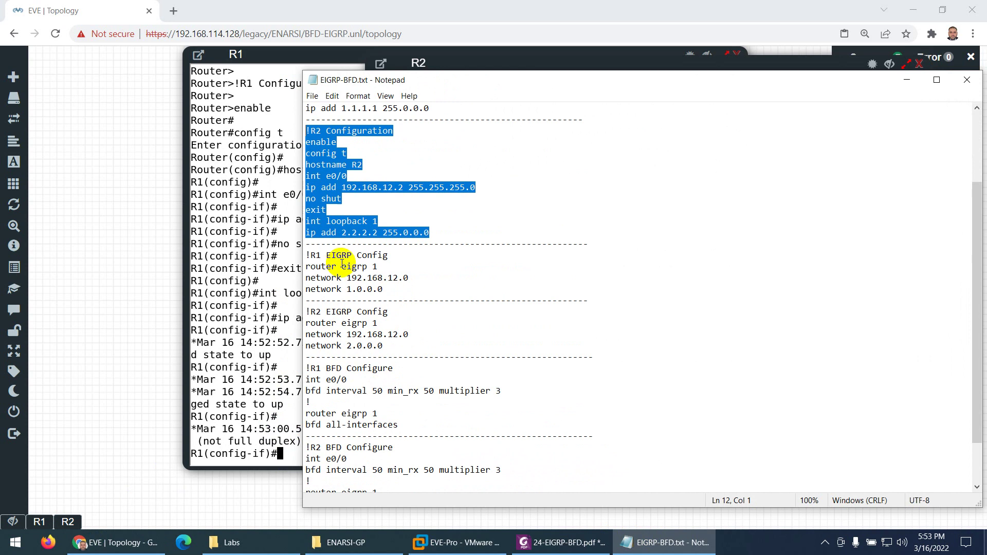
- Paste the EIGRP configs into R1 (network 1.0.0.0) and R2 (network 2.0.0.0)
{"action": "left_click_drag", "start_coordinate": [383, 289], "coordinate": [304, 256]}
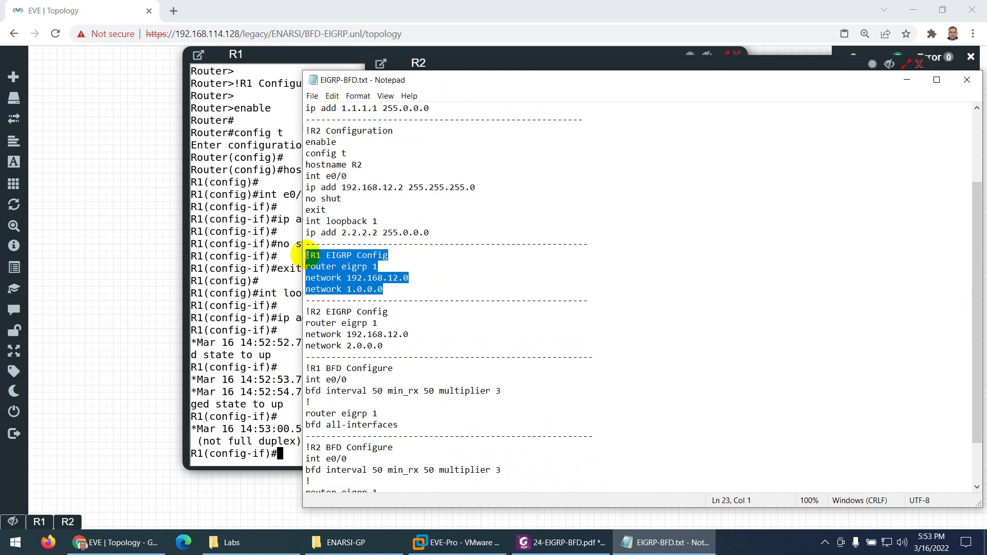
{"action": "left_click", "coordinate": [38, 520]}
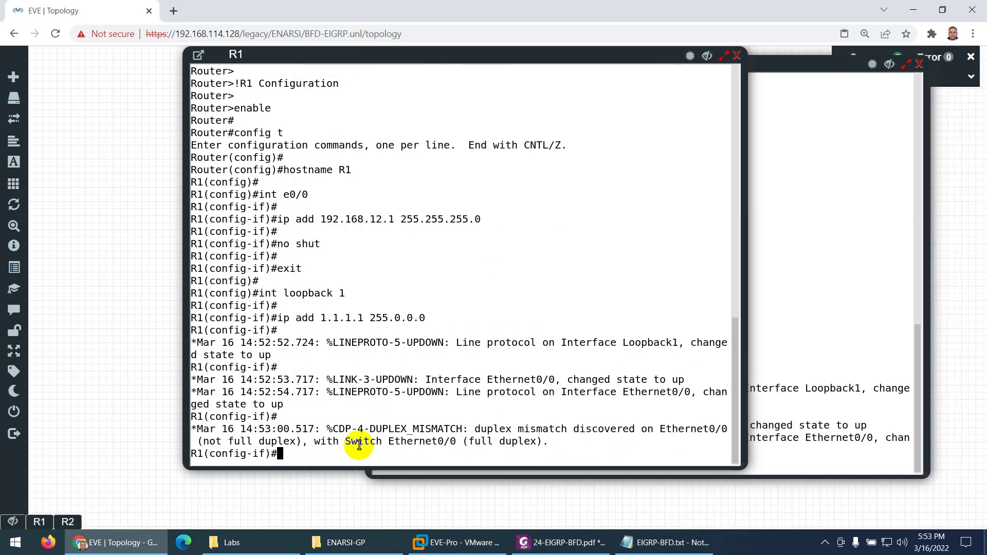
{"action": "key", "text": "ctrl+v"}
{"action": "key", "text": "Return"}
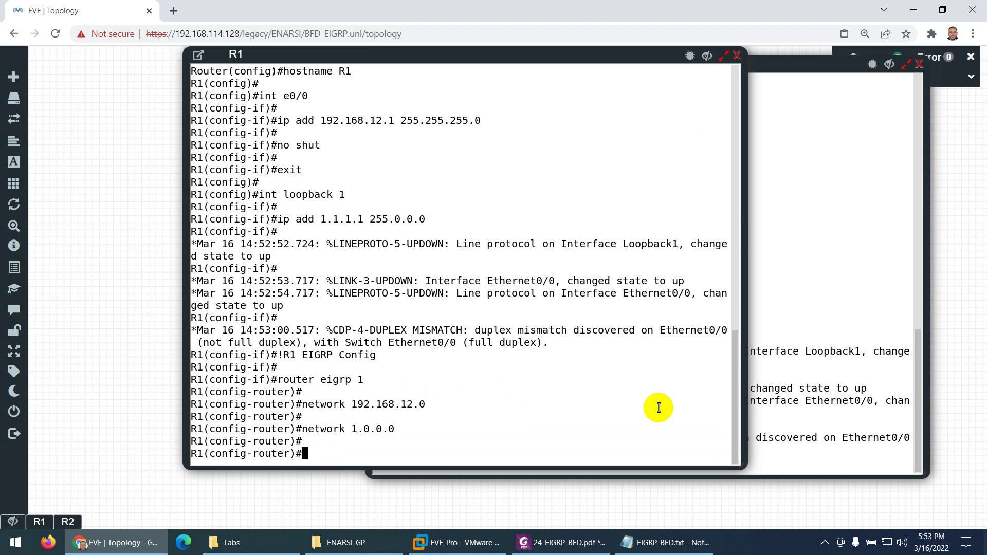
{"action": "left_click", "coordinate": [813, 409]}
{"action": "key", "text": "Return"}
{"action": "key", "text": "Return"}
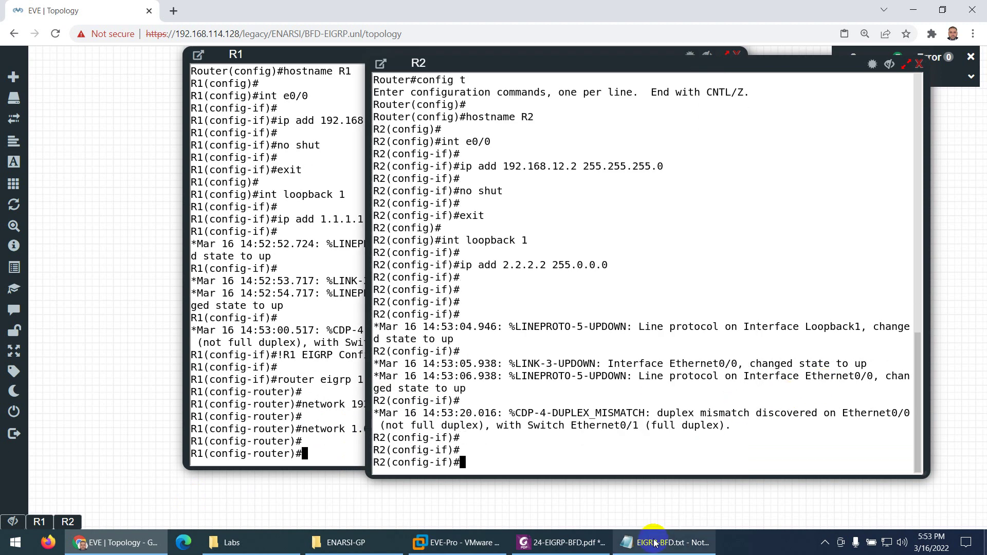
{"action": "left_click", "coordinate": [663, 543]}
{"action": "left_click_drag", "start_coordinate": [390, 352], "coordinate": [300, 311]}
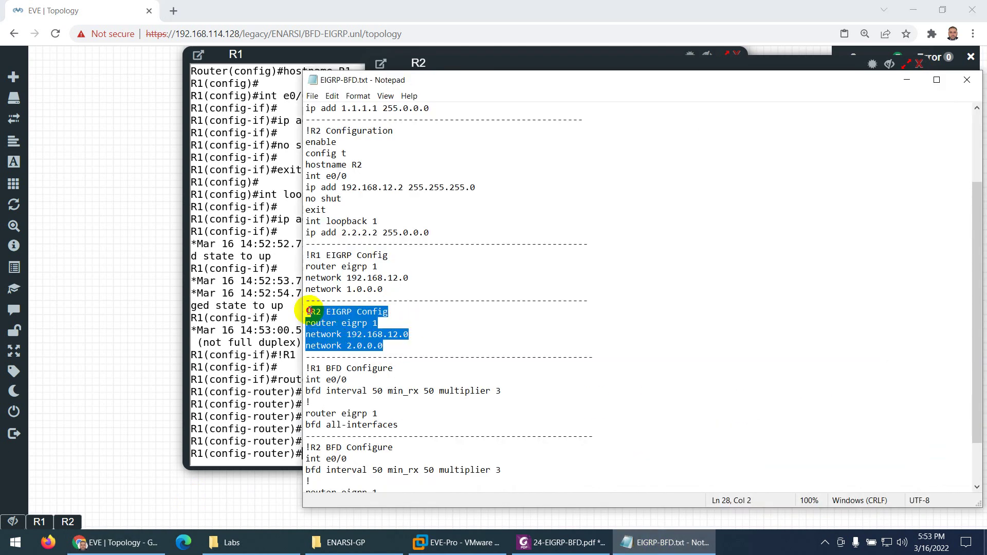
{"action": "left_click", "coordinate": [650, 540]}
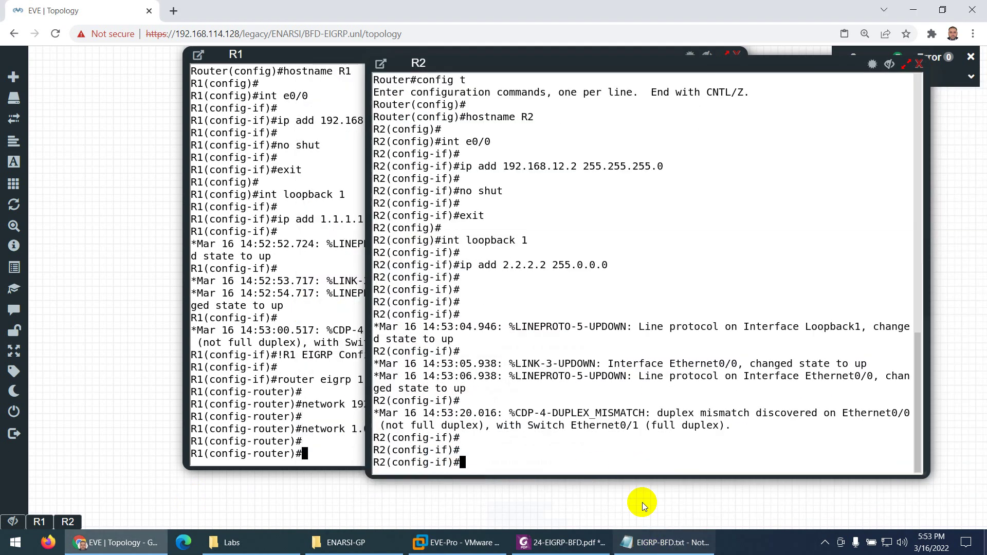
{"action": "key", "text": "ctrl+v"}
{"action": "key", "text": "Return"}
{"action": "key", "text": "Return"}
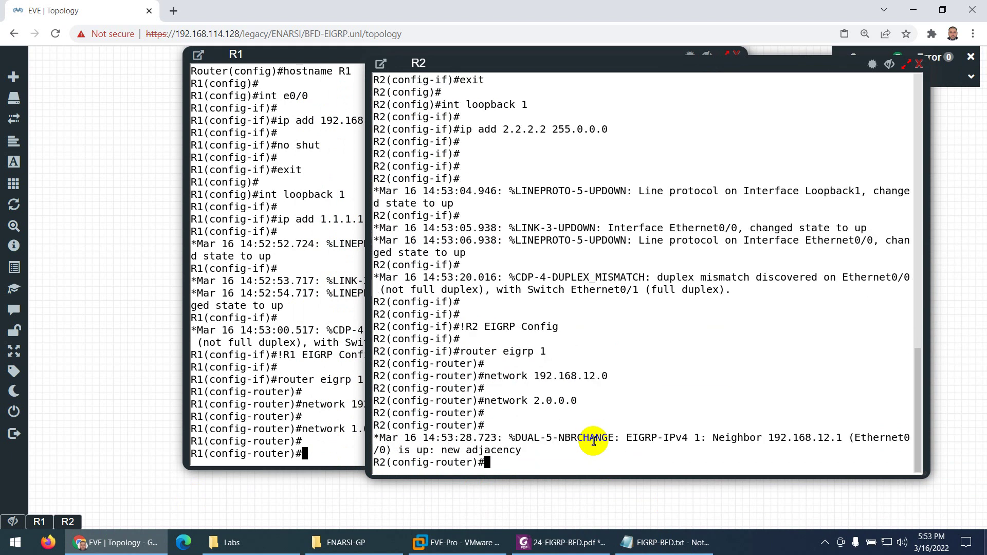
- Exit EIGRP router configuration on R2 and disable CDP with no cdp run
{"action": "type", "text": "exit"}
{"action": "key", "text": "Return"}
{"action": "type", "text": "no"}
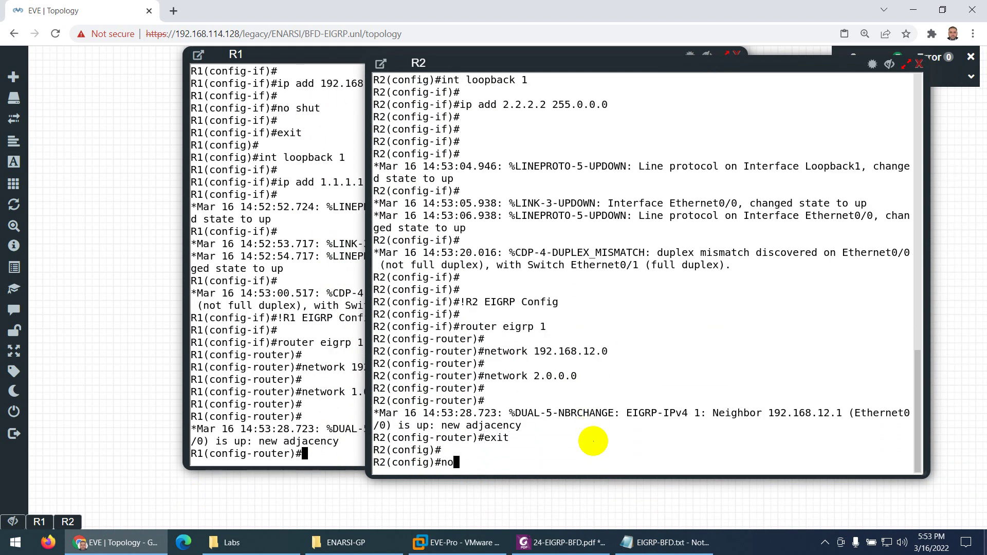
{"action": "type", "text": " cd"}
{"action": "key", "text": "Tab"}
{"action": "type", "text": "run"}
{"action": "key", "text": "Return"}
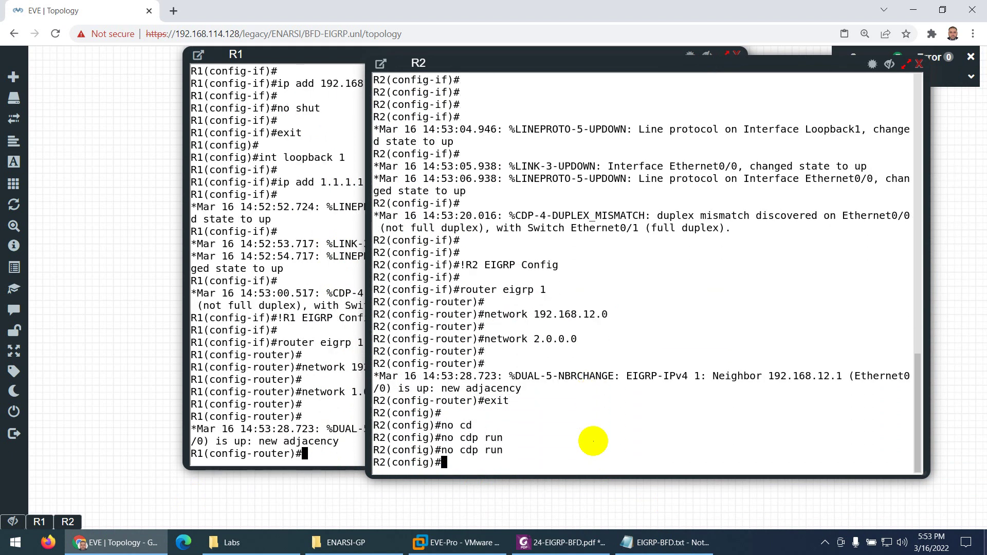
- Exit EIGRP router configuration on R1 and disable CDP with no cdp run
{"action": "left_click", "coordinate": [324, 399]}
{"action": "type", "text": "exit"}
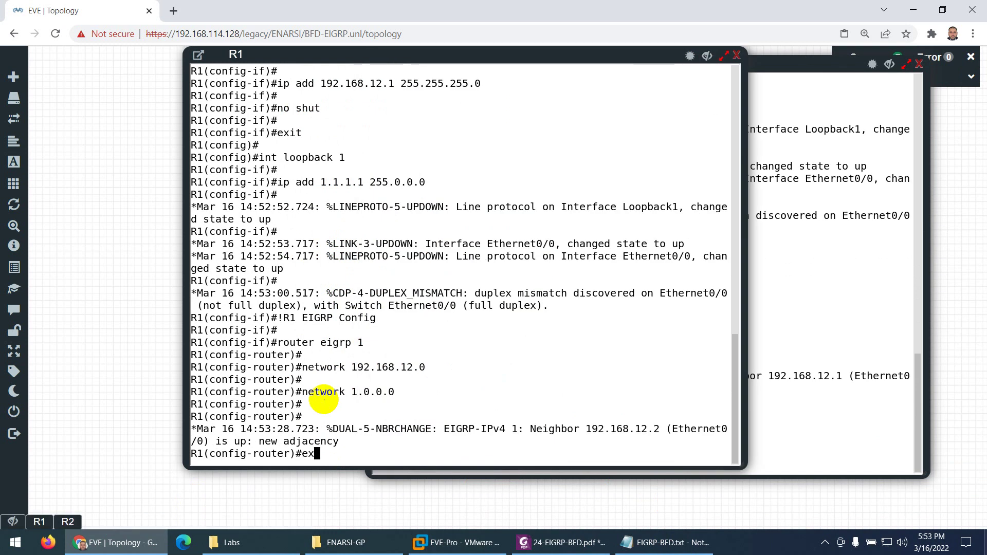
{"action": "key", "text": "Return"}
{"action": "key", "text": "Return"}
{"action": "type", "text": "no cd"}
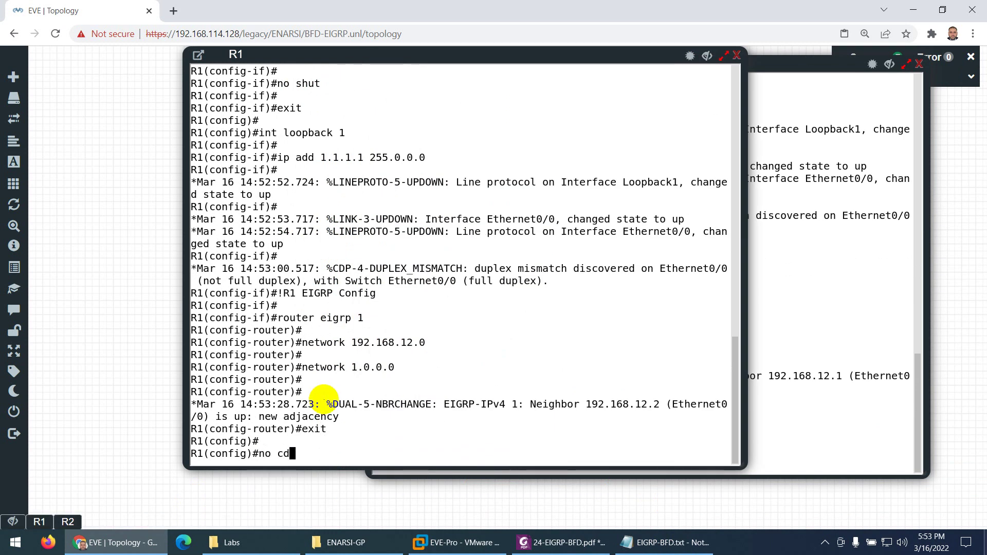
{"action": "key", "text": "Tab"}
{"action": "type", "text": "run"}
{"action": "key", "text": "Tab"}
{"action": "key", "text": "Return"}
{"action": "key", "text": "Return"}
{"action": "key", "text": "Return"}
{"action": "key", "text": "Return"}
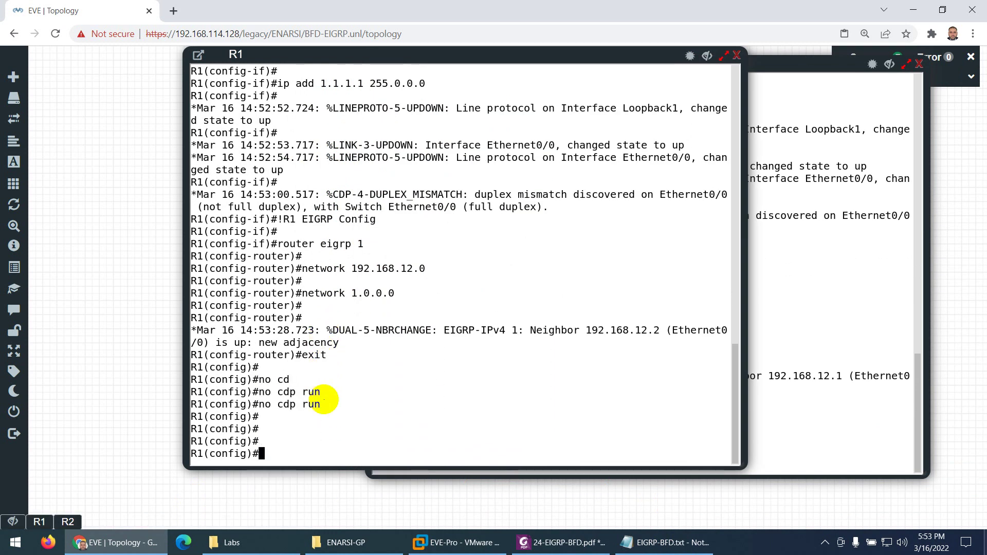
- Glance at the EIGRP-BFD notes, then return to R2's console
{"action": "left_click", "coordinate": [811, 303]}
{"action": "left_click", "coordinate": [666, 542]}
{"action": "scroll", "coordinate": [477, 369], "scroll_direction": "down", "scroll_amount": 1}
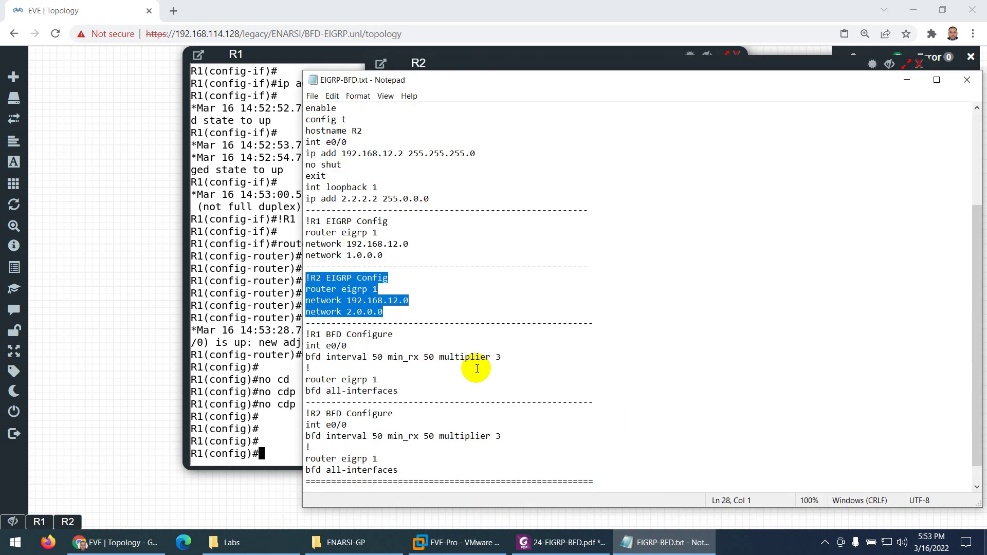
{"action": "left_click", "coordinate": [666, 542]}
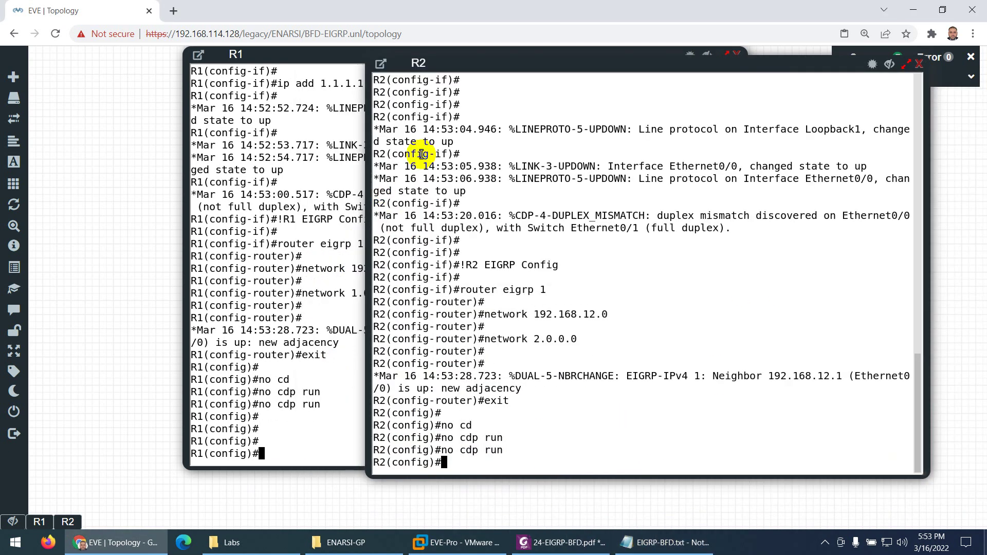
- Leave configuration mode on R2 and run show ip eigrp neighbors
{"action": "key", "text": "ctrl+z"}
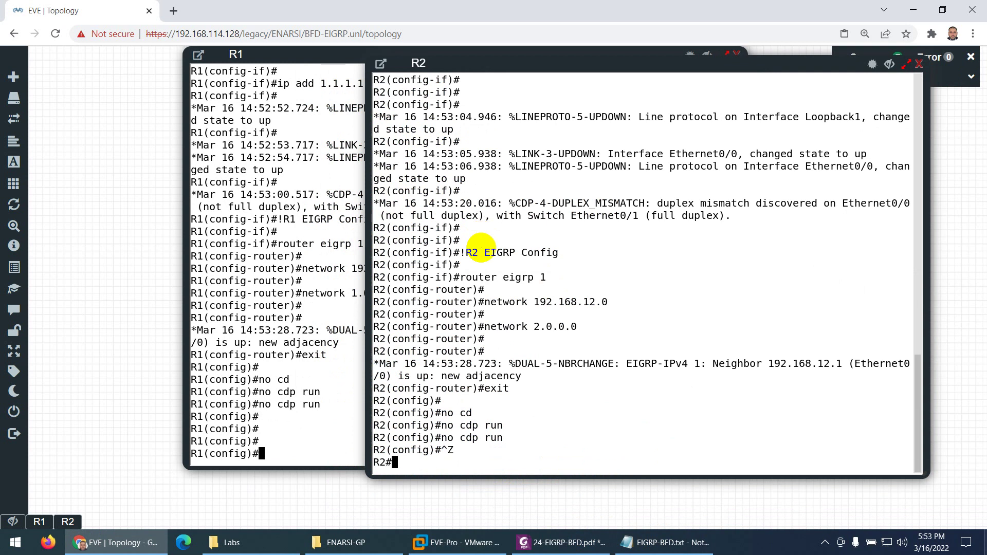
{"action": "key", "text": "Return"}
{"action": "key", "text": "Return"}
{"action": "key", "text": "Return"}
{"action": "type", "text": "show ip"}
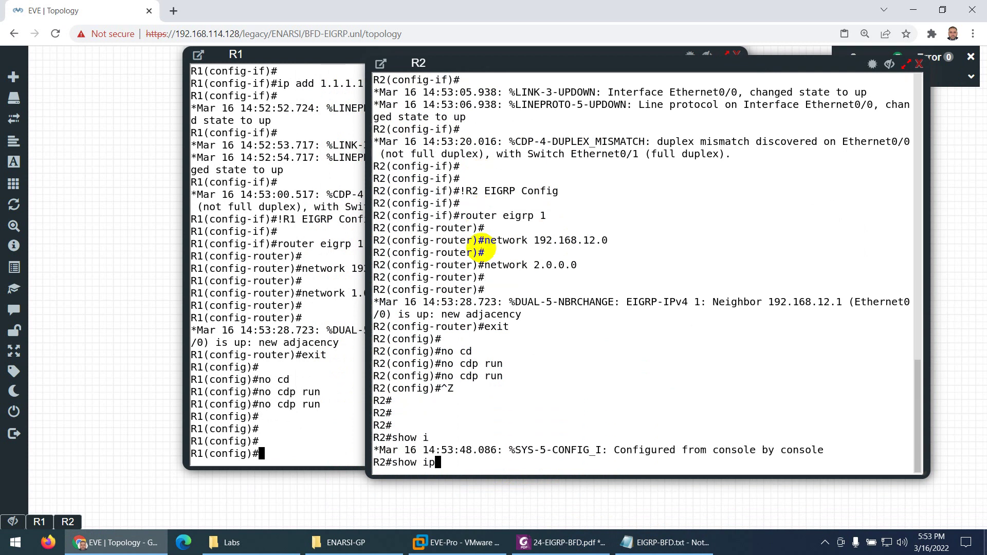
{"action": "type", "text": " ei"}
{"action": "key", "text": "Tab"}
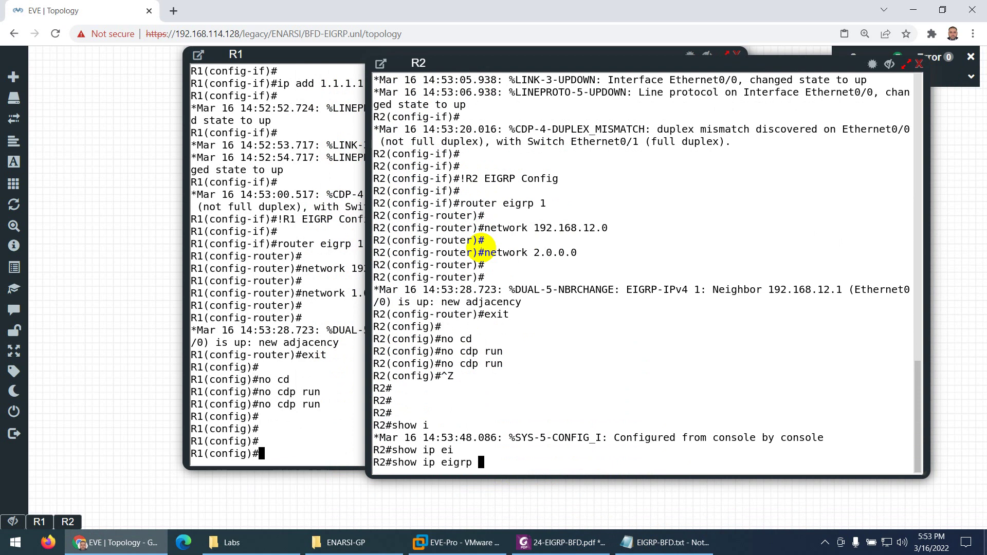
{"action": "type", "text": "ne"}
{"action": "key", "text": "Tab"}
{"action": "key", "text": "Return"}
{"action": "key", "text": "Return"}
{"action": "key", "text": "Return"}
{"action": "key", "text": "Return"}
{"action": "key", "text": "Return"}
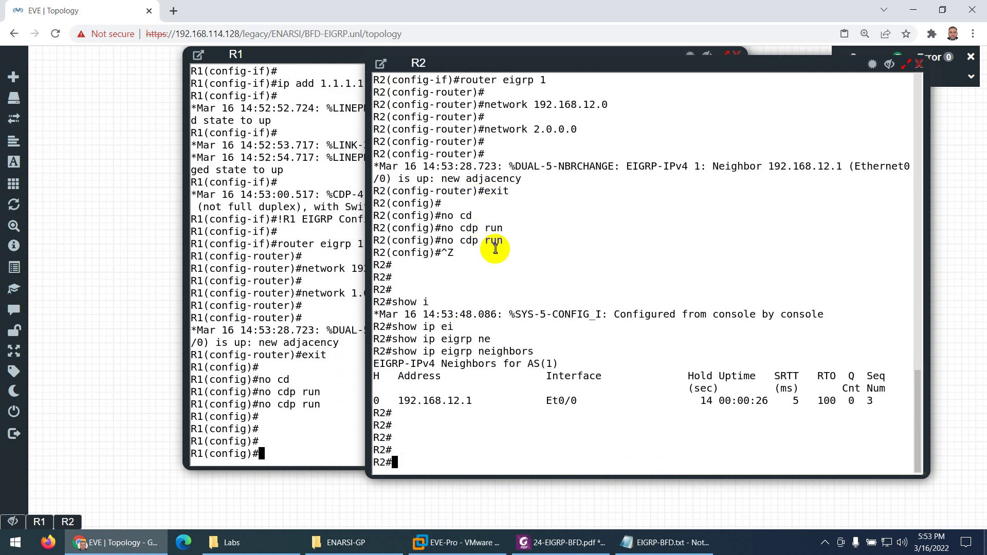
- On R1, enter config t, then interface e0/0, and issue shutdown
{"action": "left_click", "coordinate": [310, 274]}
{"action": "type", "text": "exit"}
{"action": "key", "text": "Return"}
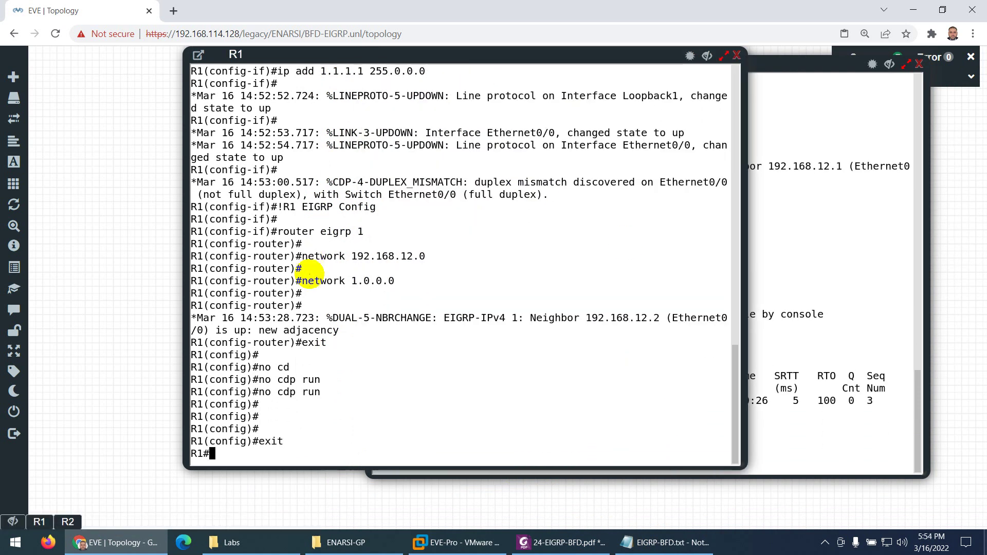
{"action": "type", "text": "config t"}
{"action": "key", "text": "Return"}
{"action": "key", "text": "Return"}
{"action": "type", "text": "in"}
{"action": "key", "text": "Tab"}
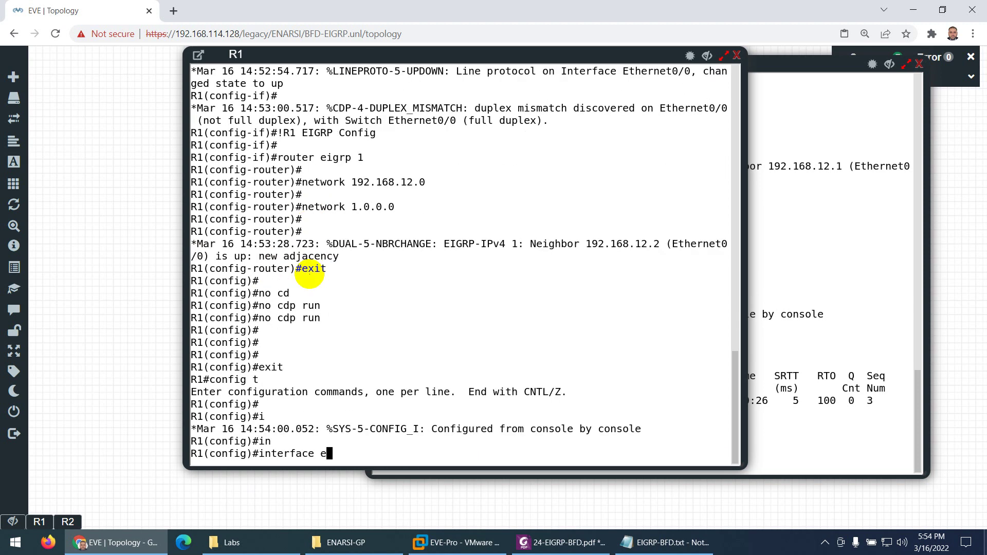
{"action": "type", "text": "e0/0"}
{"action": "key", "text": "Return"}
{"action": "type", "text": "shu"}
{"action": "key", "text": "Tab"}
- Rerun show ip eigrp neighbors on R2 until 192.168.12.1's hold time expires and the table empties
{"action": "key", "text": "Return"}
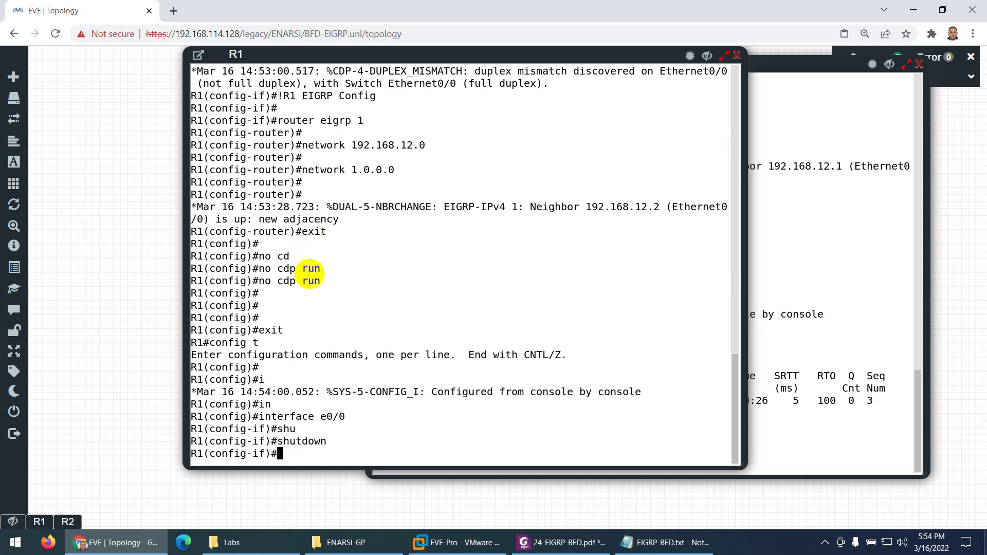
{"action": "left_click", "coordinate": [835, 330]}
{"action": "key", "text": "Up"}
{"action": "key", "text": "Return"}
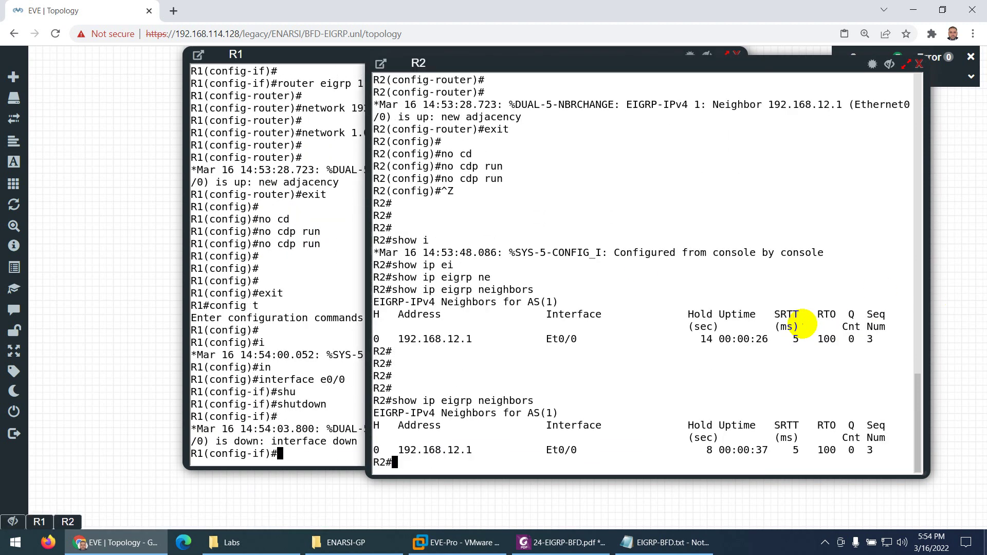
{"action": "key", "text": "Up"}
{"action": "key", "text": "Return"}
{"action": "key", "text": "Up"}
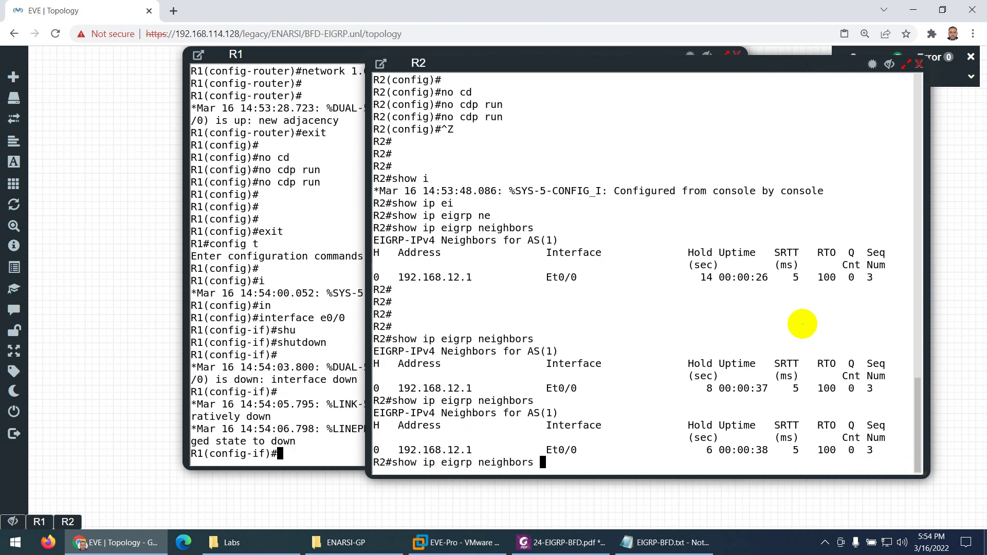
{"action": "key", "text": "Return"}
{"action": "key", "text": "Up"}
{"action": "key", "text": "Return"}
{"action": "key", "text": "Up"}
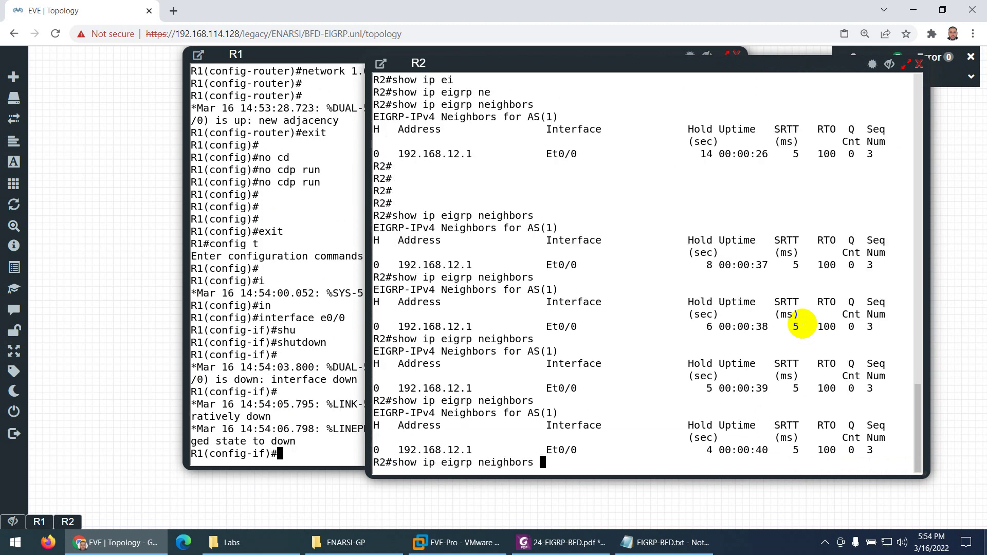
{"action": "key", "text": "Return"}
{"action": "key", "text": "Up"}
{"action": "key", "text": "Return"}
{"action": "key", "text": "Up"}
{"action": "key", "text": "Return"}
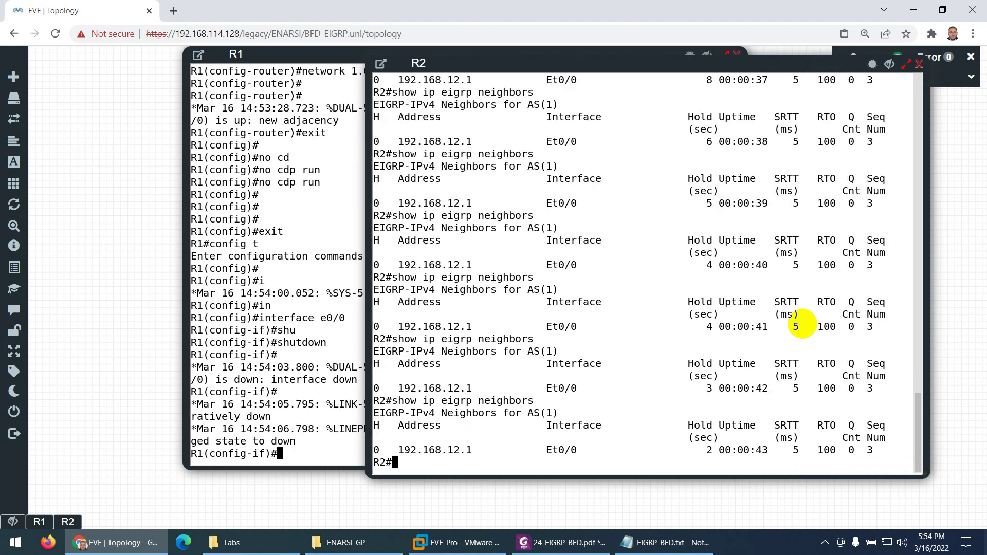
{"action": "key", "text": "Up"}
{"action": "key", "text": "Return"}
{"action": "key", "text": "Up"}
{"action": "key", "text": "Return"}
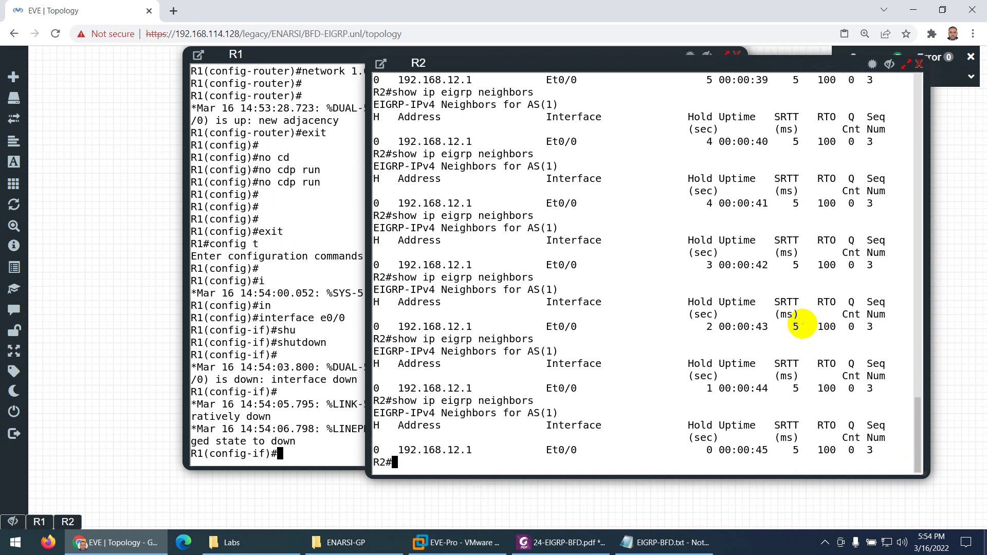
{"action": "key", "text": "Up"}
{"action": "key", "text": "Return"}
{"action": "key", "text": "Return"}
{"action": "key", "text": "Return"}
{"action": "key", "text": "Return"}
{"action": "key", "text": "Return"}
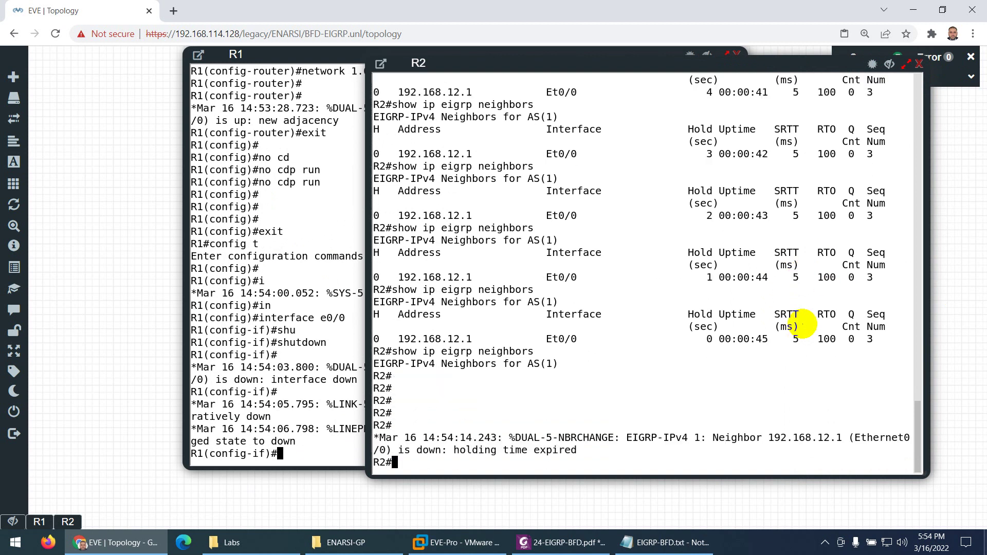
{"action": "key", "text": "Up"}
{"action": "key", "text": "Return"}
{"action": "key", "text": "Return"}
{"action": "key", "text": "Return"}
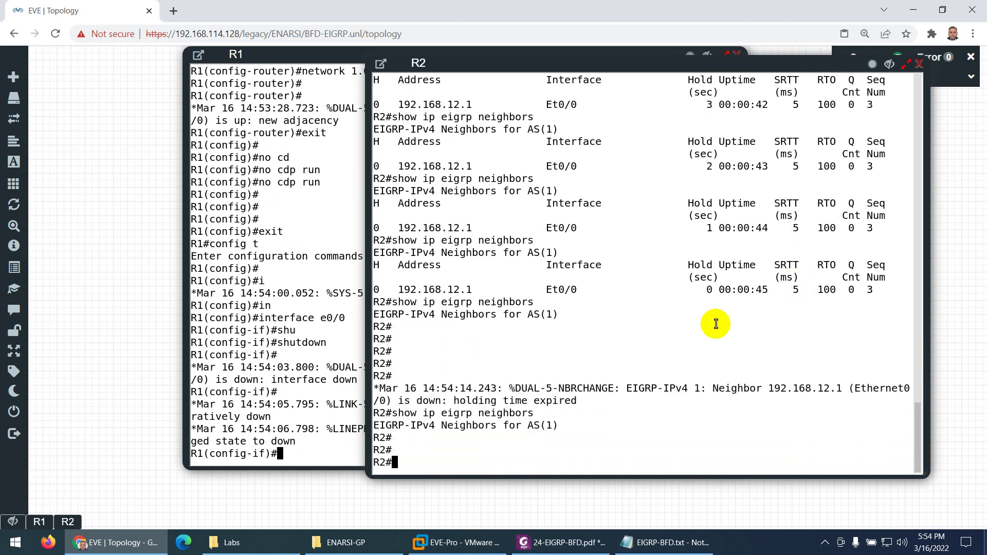
- Issue no shutdown on R1's Ethernet0/0, wait for EIGRP to re-form with 192.168.12.2, then exit
{"action": "left_click", "coordinate": [336, 369]}
{"action": "type", "text": "no sh"}
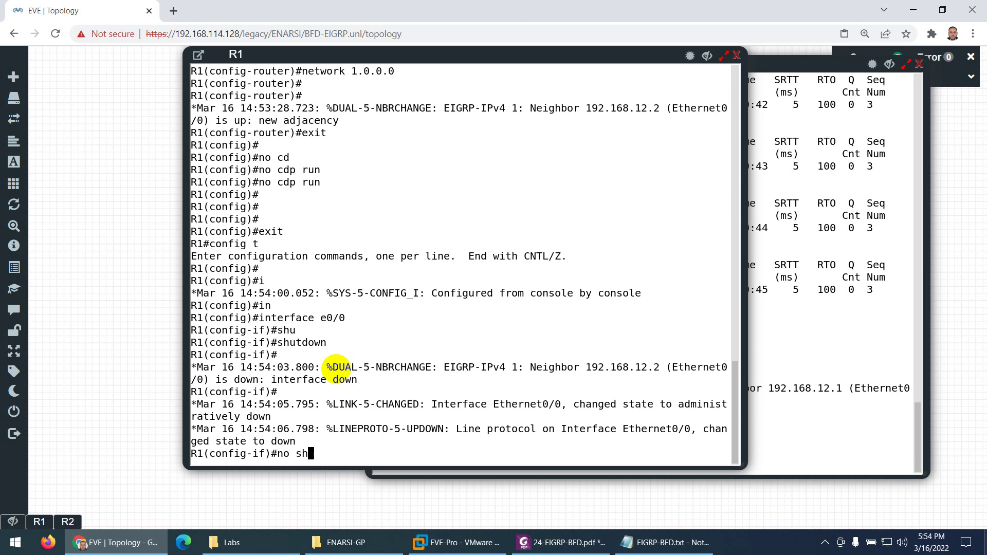
{"action": "key", "text": "Tab"}
{"action": "key", "text": "Return"}
{"action": "key", "text": "Return"}
{"action": "key", "text": "Return"}
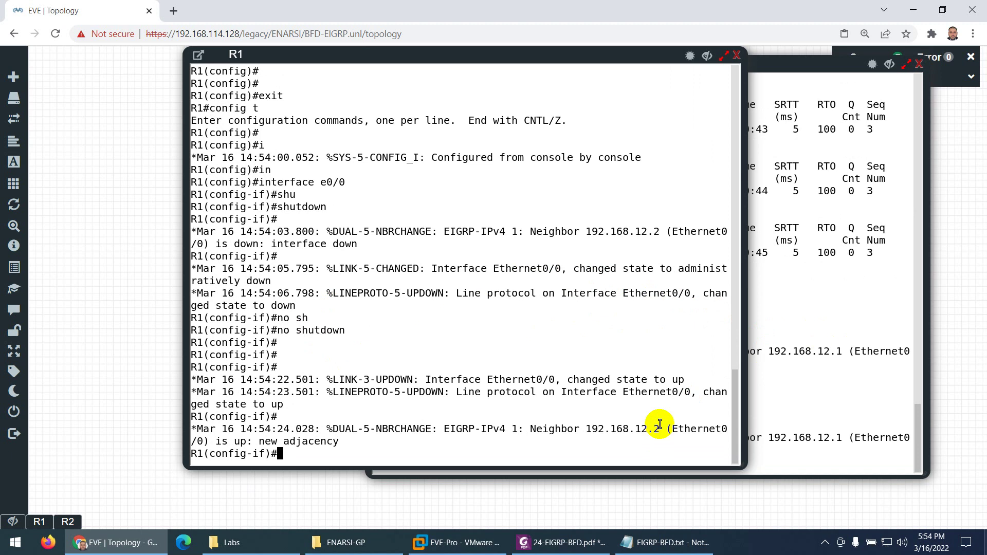
{"action": "type", "text": "exit"}
{"action": "key", "text": "Return"}
{"action": "key", "text": "Return"}
{"action": "key", "text": "Return"}
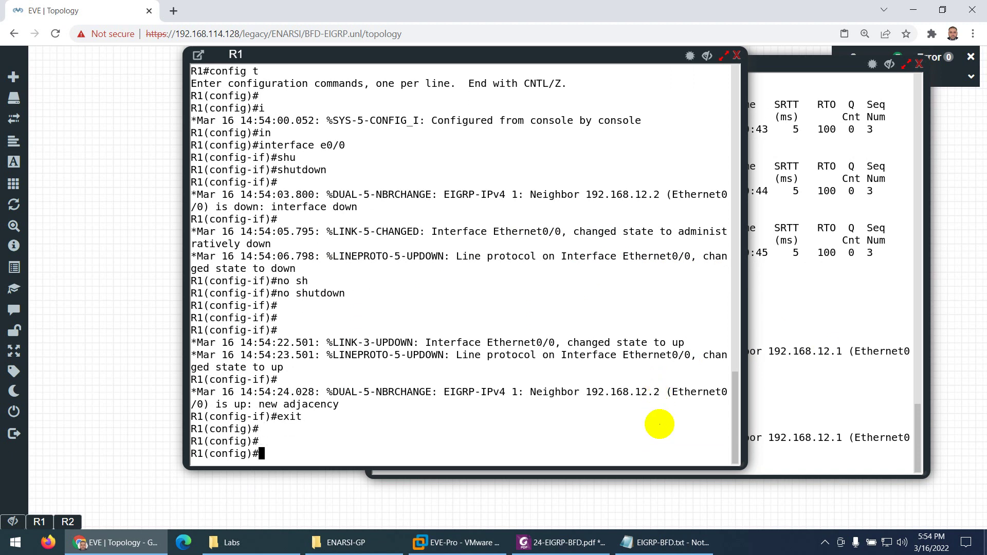
- Enter interface configuration for Ethernet0/0 on R1
{"action": "type", "text": "in"}
{"action": "key", "text": "Tab"}
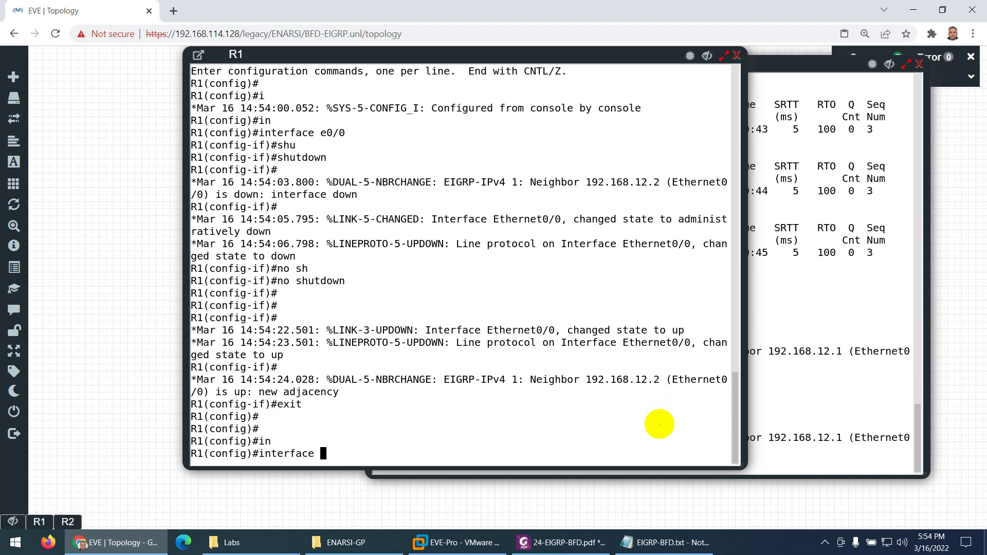
{"action": "type", "text": "e0/0"}
{"action": "key", "text": "Return"}
{"action": "key", "text": "Return"}
{"action": "key", "text": "Return"}
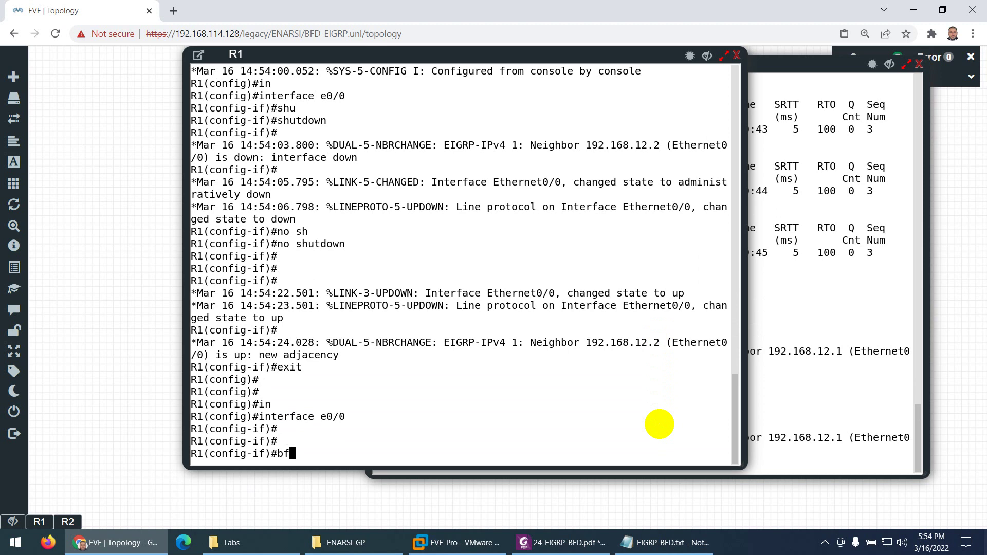
- Apply bfd interval 50 min_rx 50 multiplier 3 and select the command line for copying
{"action": "type", "text": "bf"}
{"action": "key", "text": "Tab"}
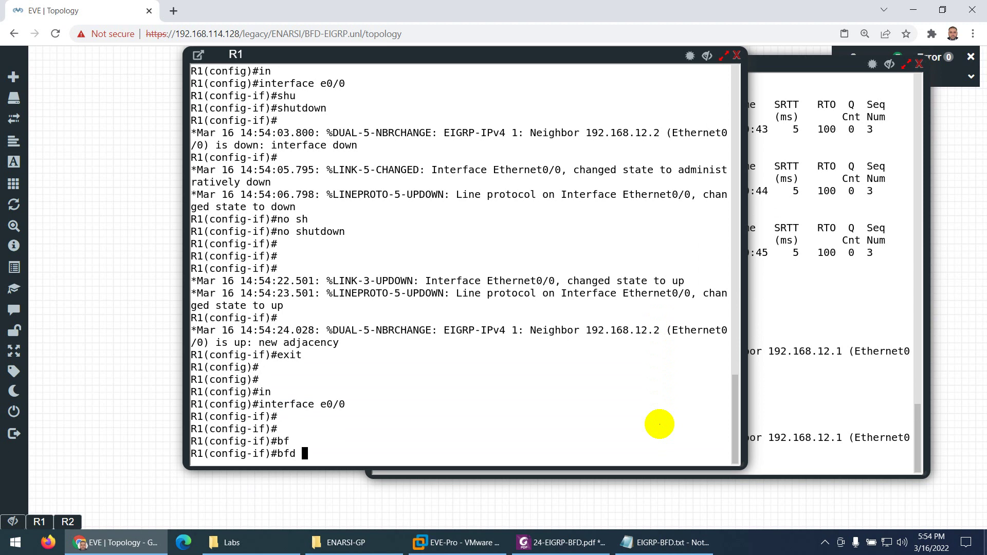
{"action": "type", "text": "in"}
{"action": "key", "text": "Tab"}
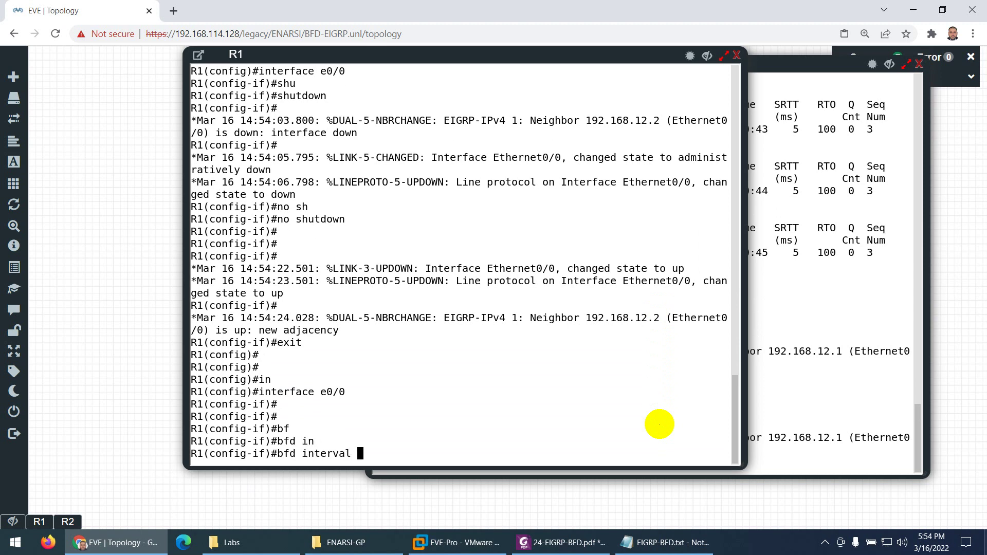
{"action": "type", "text": "?"}
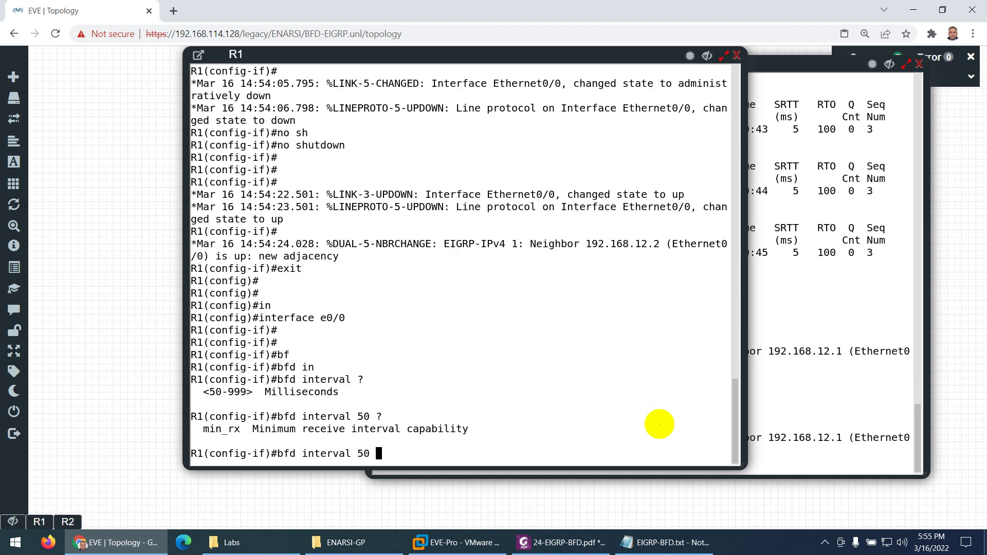
{"action": "type", "text": "i"}
{"action": "key", "text": "Tab"}
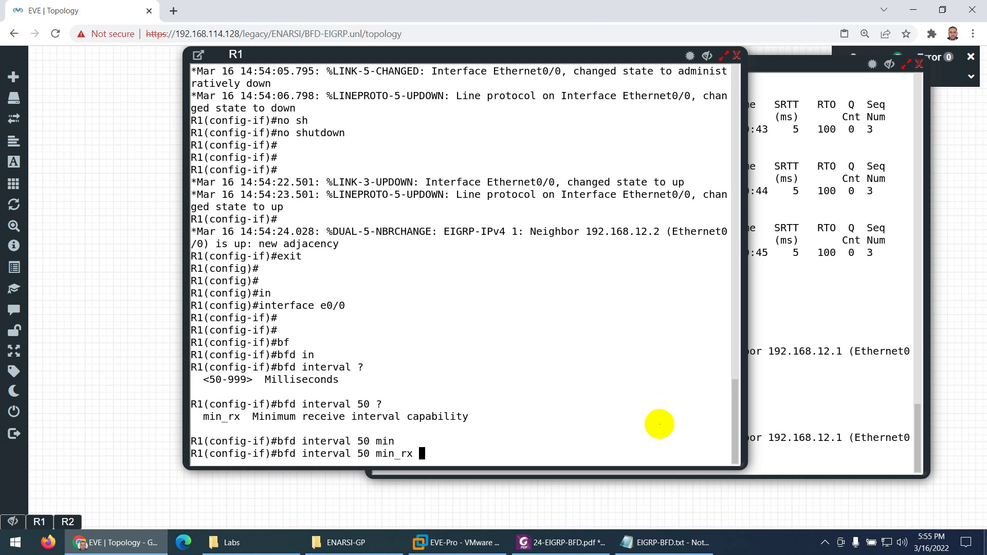
{"action": "type", "text": "?"}
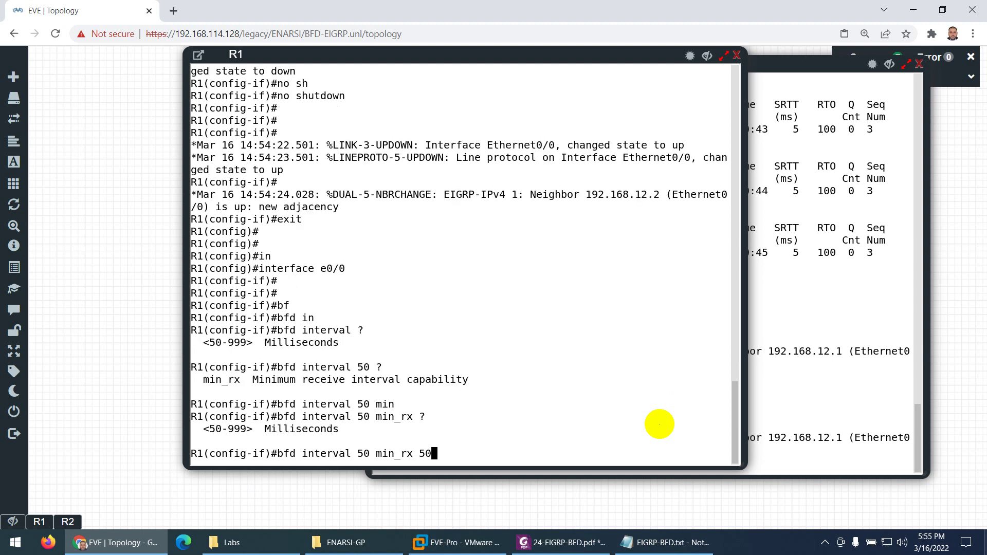
{"action": "type", "text": "50 ?"}
{"action": "type", "text": "mu"}
{"action": "key", "text": "Tab"}
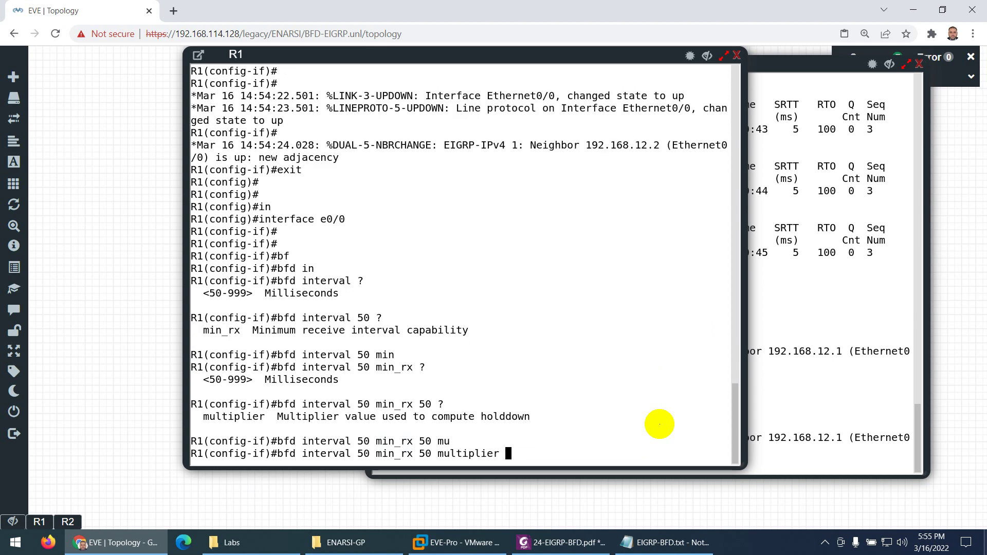
{"action": "type", "text": "?"}
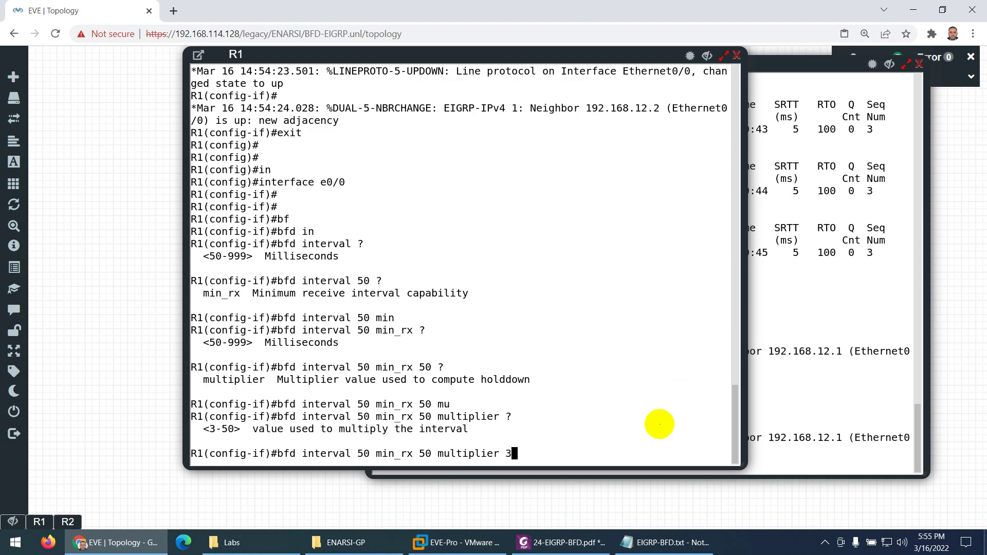
{"action": "key", "text": "Return"}
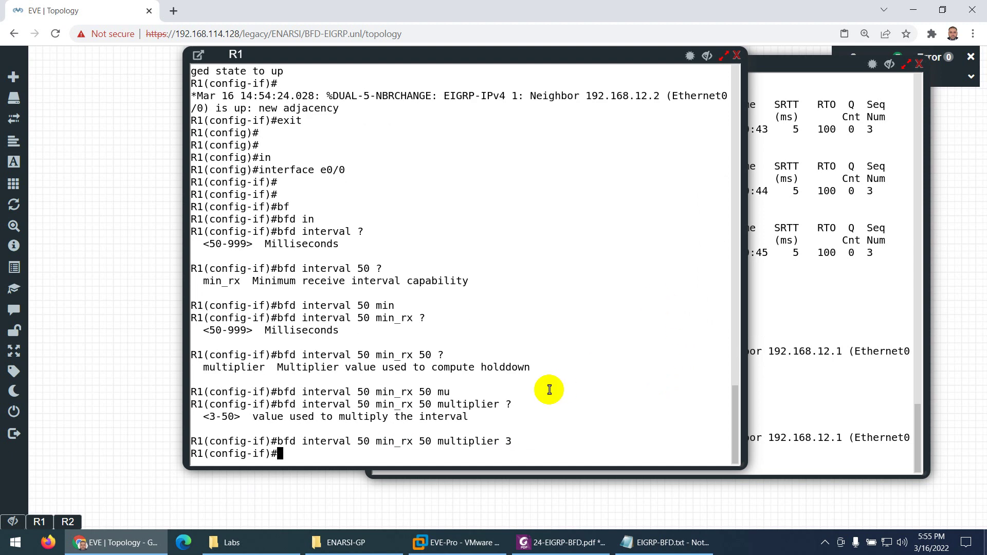
{"action": "left_click_drag", "start_coordinate": [517, 443], "coordinate": [278, 442]}
{"action": "key", "text": "ctrl+c"}
- Set BFD interval 50, min_rx 50, multiplier 3 on R2's interface e0/0
{"action": "left_click", "coordinate": [817, 419]}
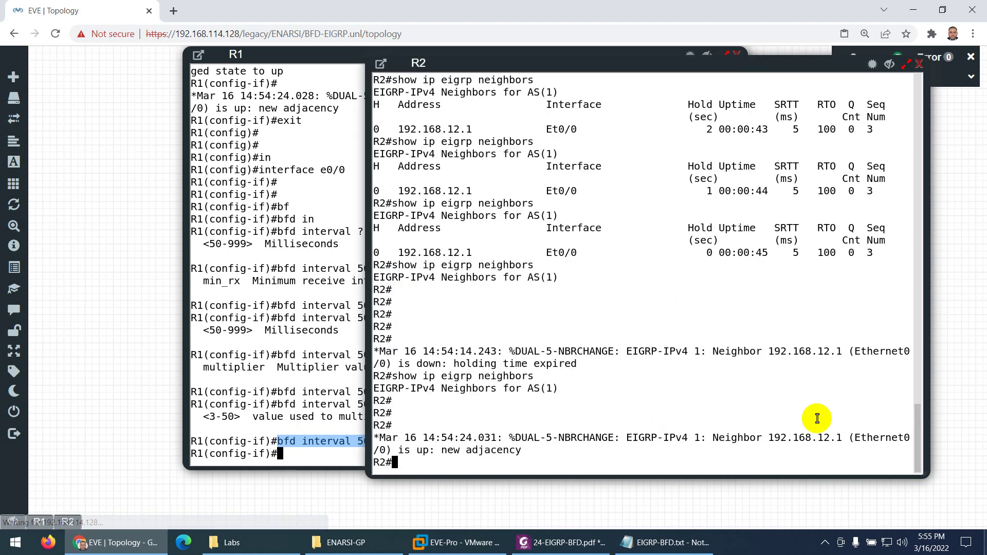
{"action": "type", "text": "config t"}
{"action": "key", "text": "Return"}
{"action": "key", "text": "Return"}
{"action": "type", "text": "in"}
{"action": "key", "text": "Tab"}
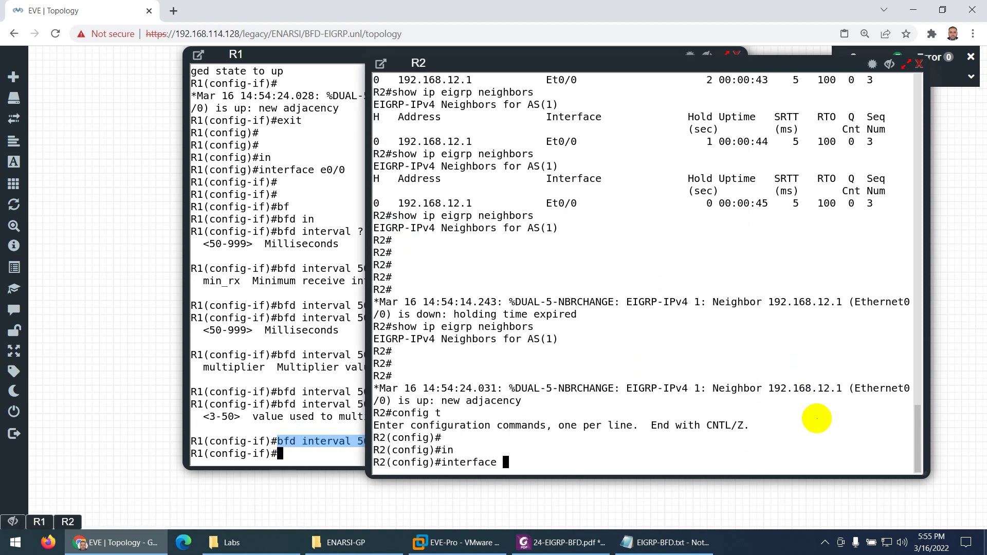
{"action": "type", "text": "e0/0"}
{"action": "key", "text": "Return"}
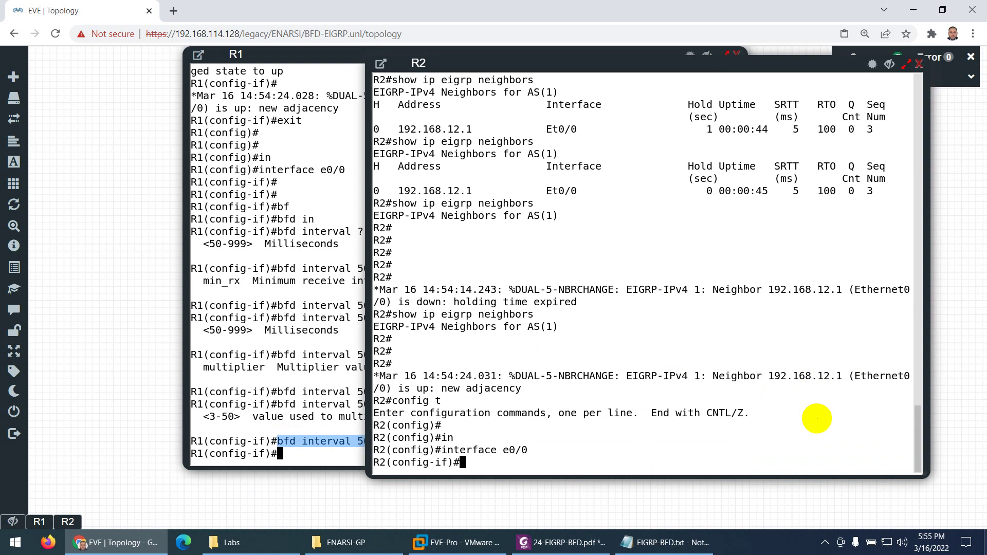
{"action": "key", "text": "ctrl+v"}
{"action": "key", "text": "Return"}
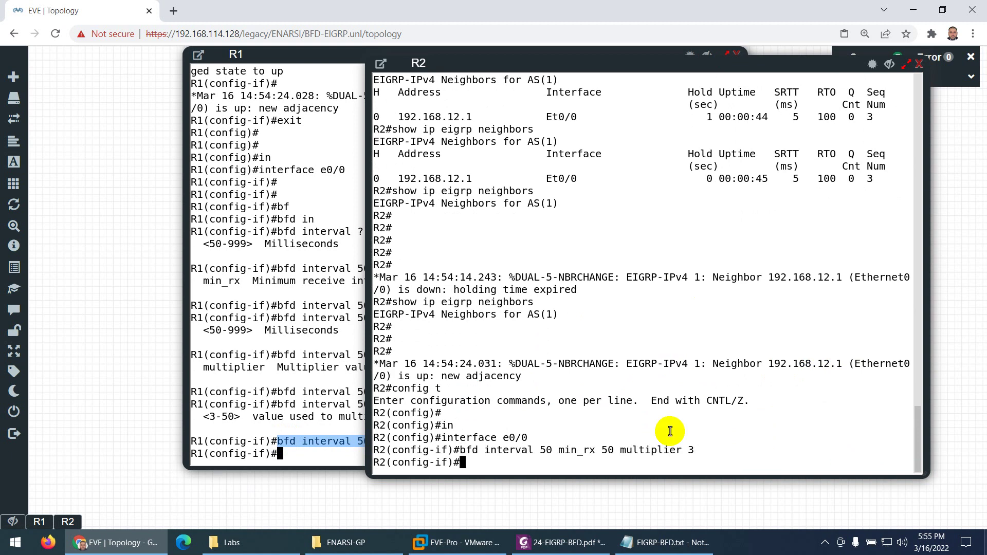
- Enable BFD on all interfaces in R1's EIGRP 1 process with bfd all-interfaces
{"action": "left_click", "coordinate": [272, 388]}
{"action": "type", "text": "exi"}
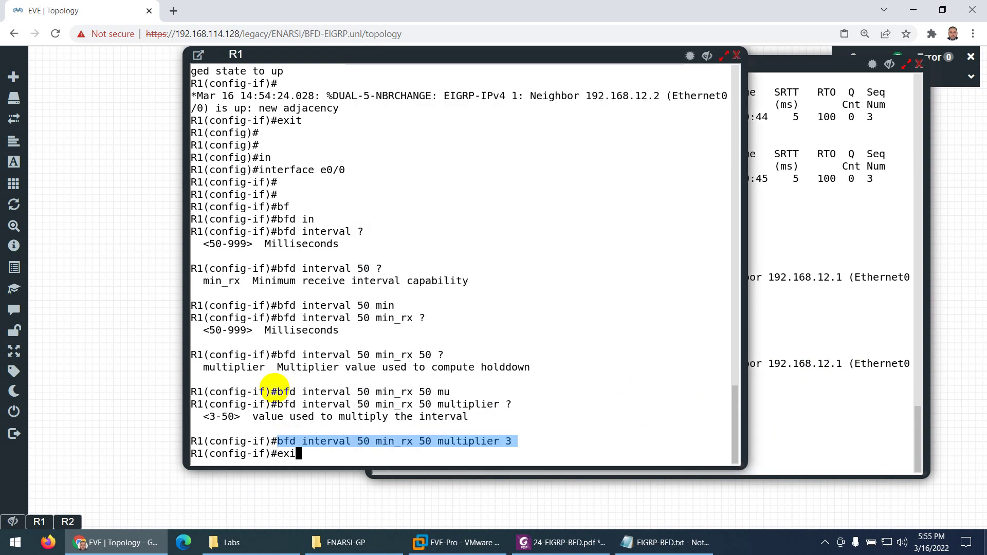
{"action": "type", "text": "t"}
{"action": "key", "text": "Return"}
{"action": "key", "text": "Return"}
{"action": "type", "text": "router "}
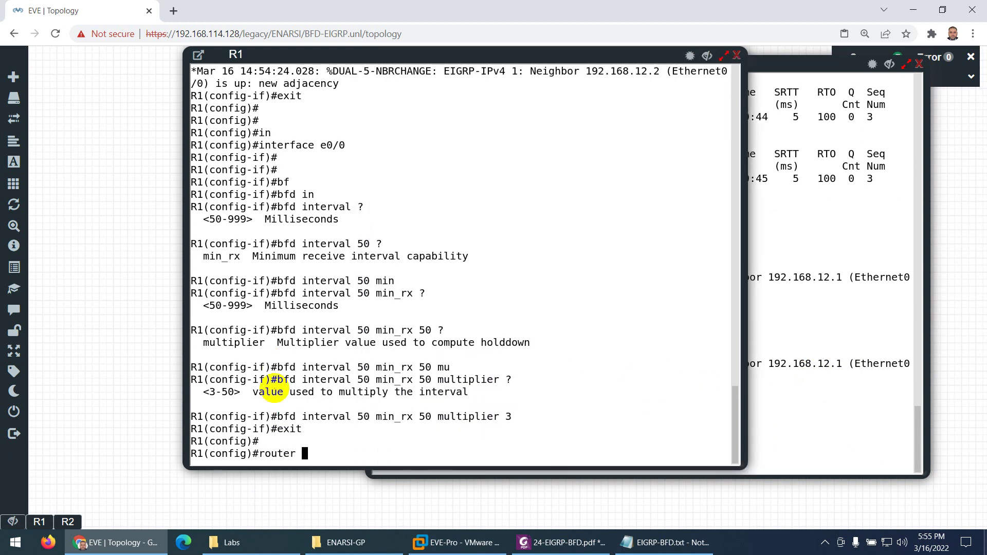
{"action": "type", "text": "ei"}
{"action": "key", "text": "Tab"}
{"action": "type", "text": "1"}
{"action": "key", "text": "Return"}
{"action": "type", "text": "b"}
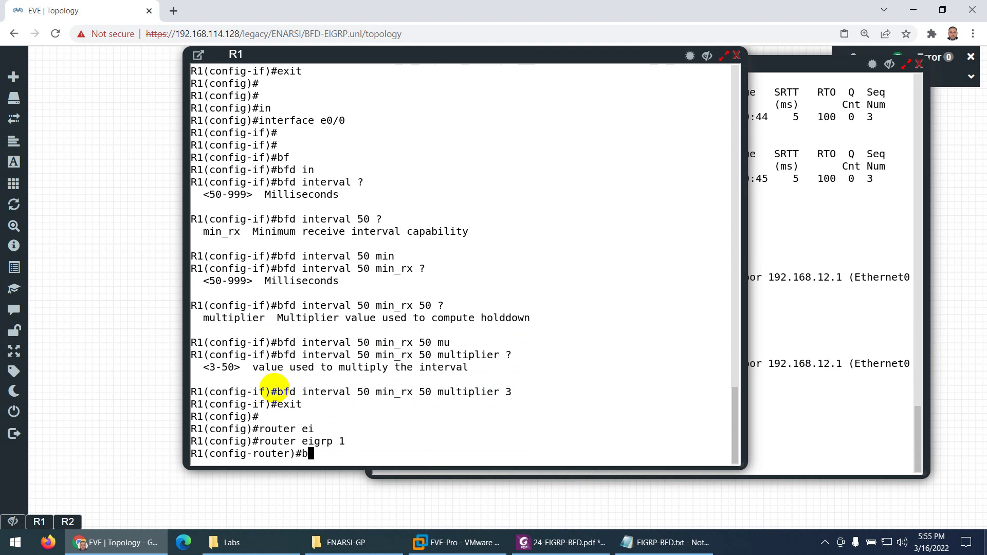
{"action": "type", "text": "g"}
{"action": "type", "text": "f"}
{"action": "key", "text": "Tab"}
{"action": "type", "text": "?"}
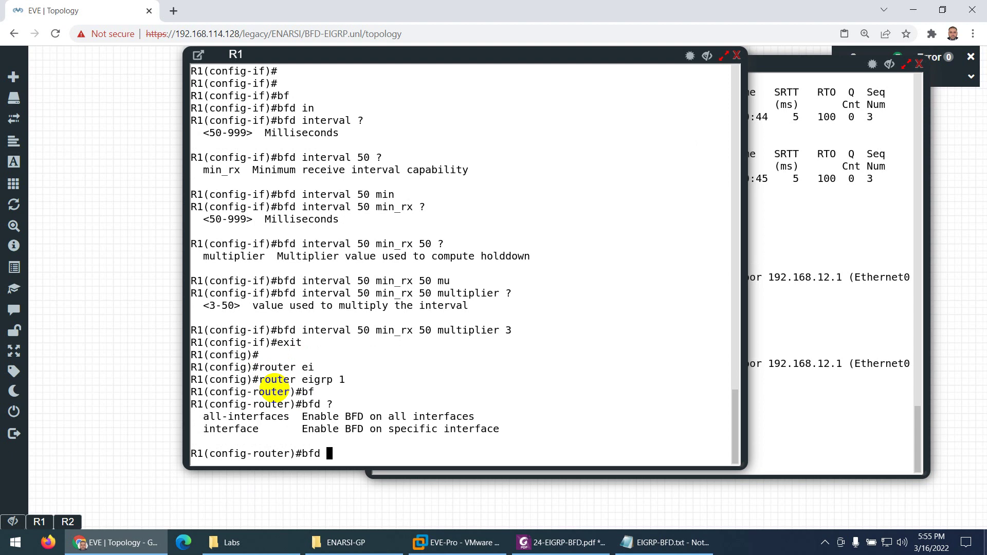
{"action": "type", "text": "all"}
{"action": "key", "text": "Tab"}
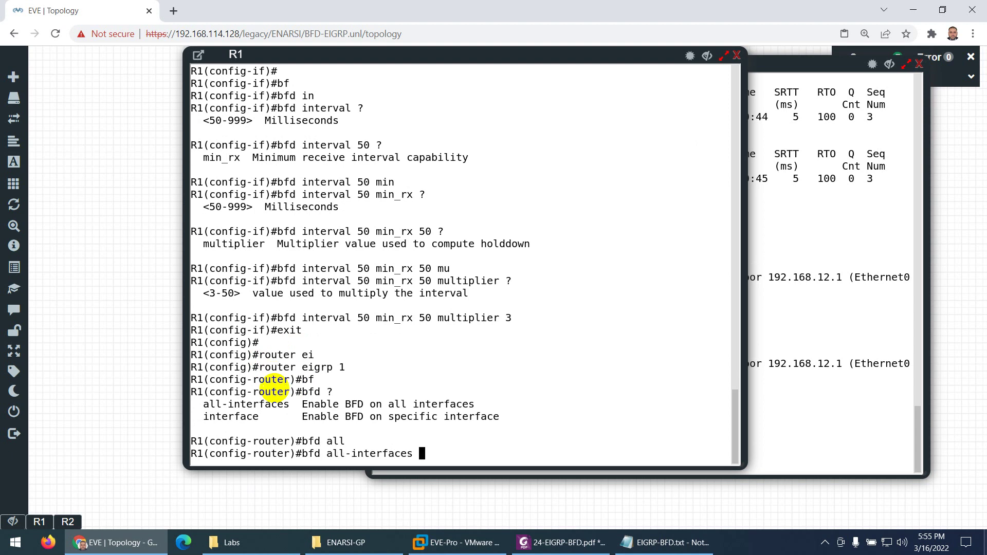
{"action": "key", "text": "Return"}
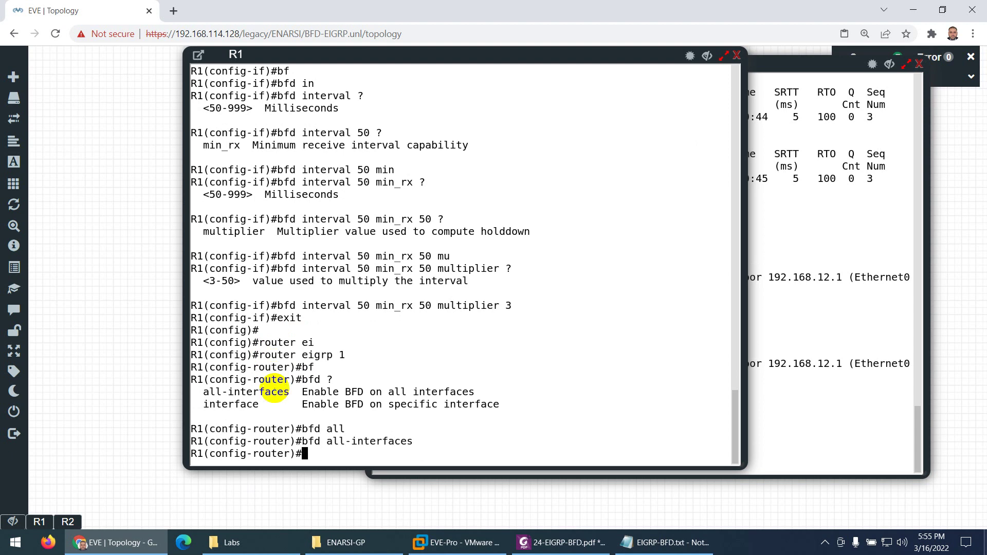
{"action": "left_click", "coordinate": [817, 392]}
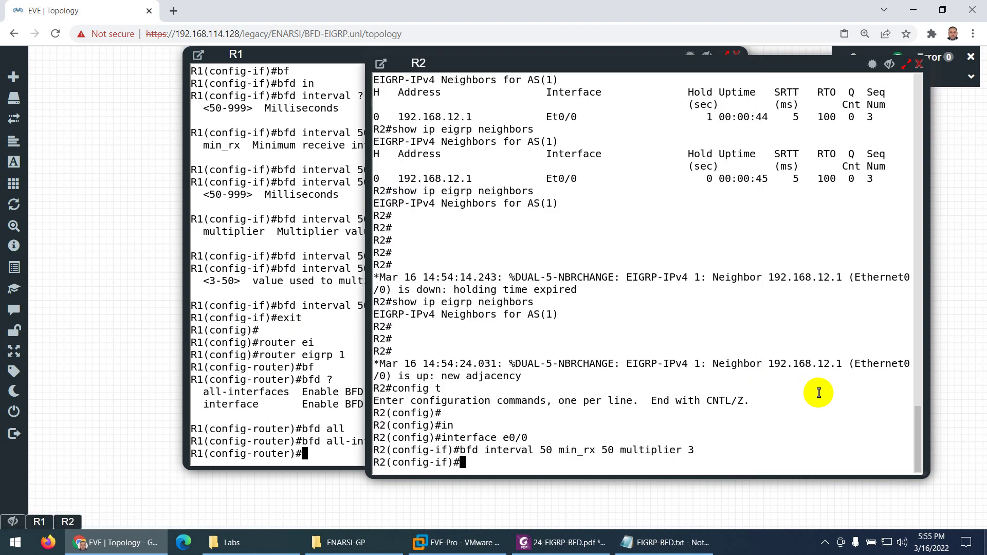
- Leave interface configuration on R2 and enter EIGRP 1 router configuration
{"action": "type", "text": "exit"}
{"action": "key", "text": "Return"}
{"action": "key", "text": "Return"}
{"action": "type", "text": "route"}
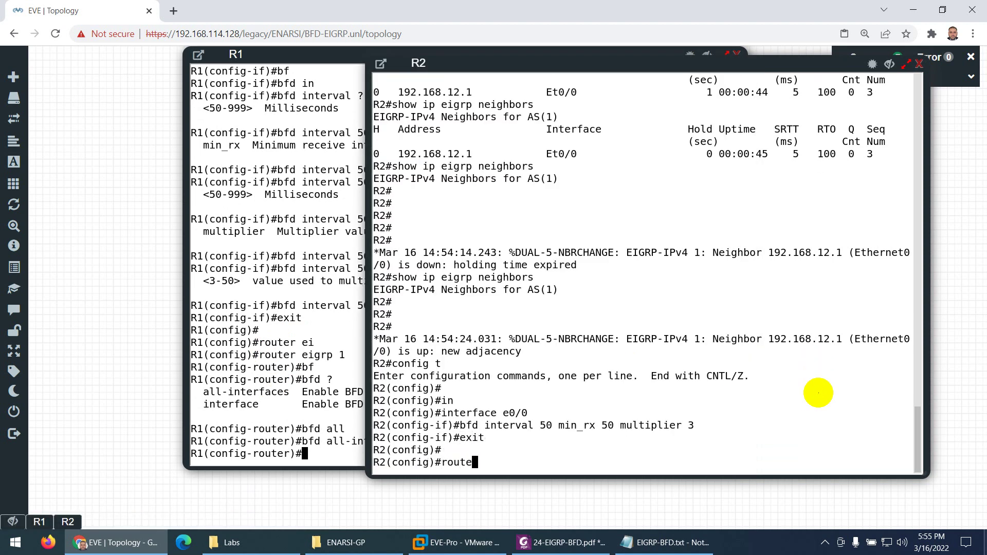
{"action": "key", "text": "Tab"}
{"action": "type", "text": "r"}
{"action": "key", "text": "Tab"}
{"action": "type", "text": "ei"}
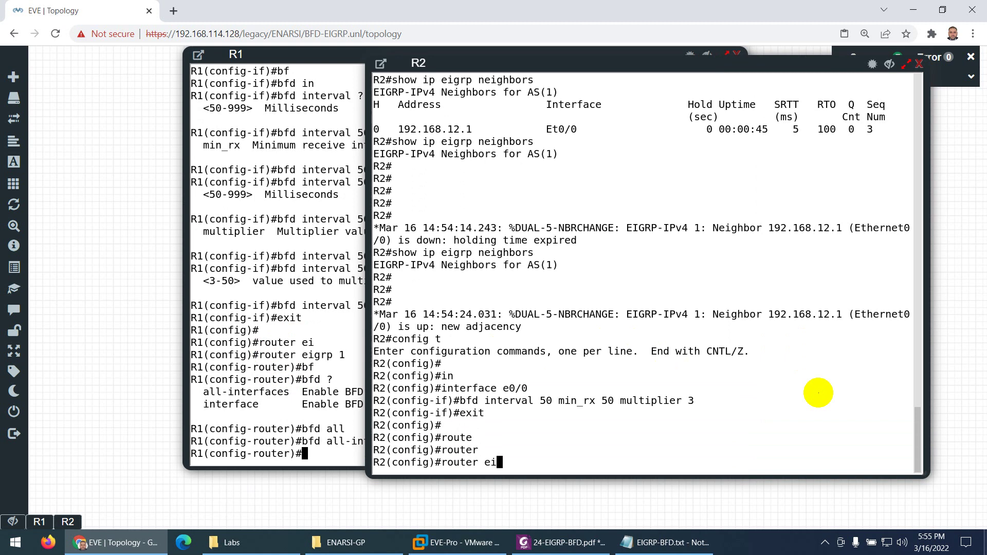
{"action": "key", "text": "Tab"}
{"action": "type", "text": "1"}
{"action": "key", "text": "Return"}
{"action": "key", "text": "Return"}
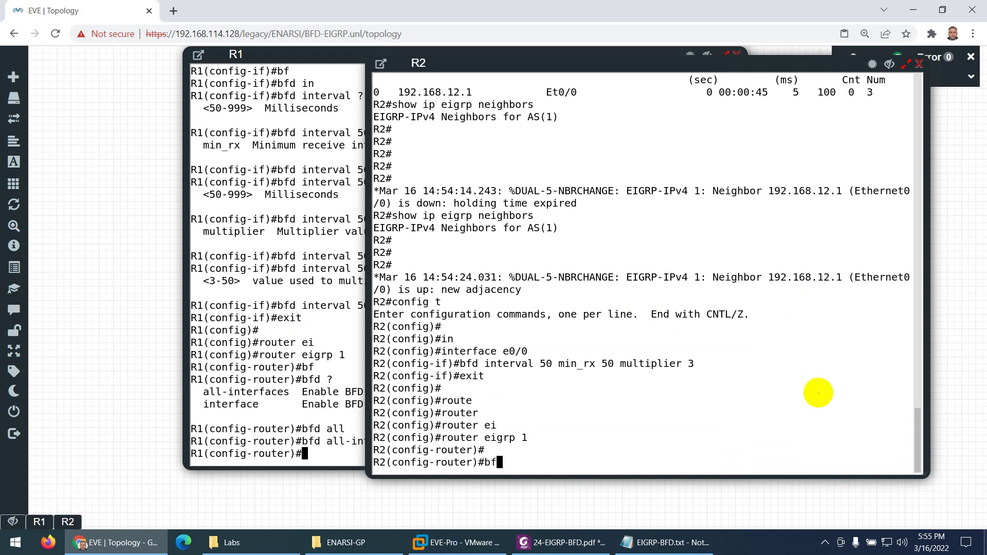
- Enable BFD for EIGRP on R2's interface e0/0 with bfd interface e0/0
{"action": "type", "text": "bf"}
{"action": "key", "text": "Tab"}
{"action": "type", "text": "in"}
{"action": "key", "text": "Tab"}
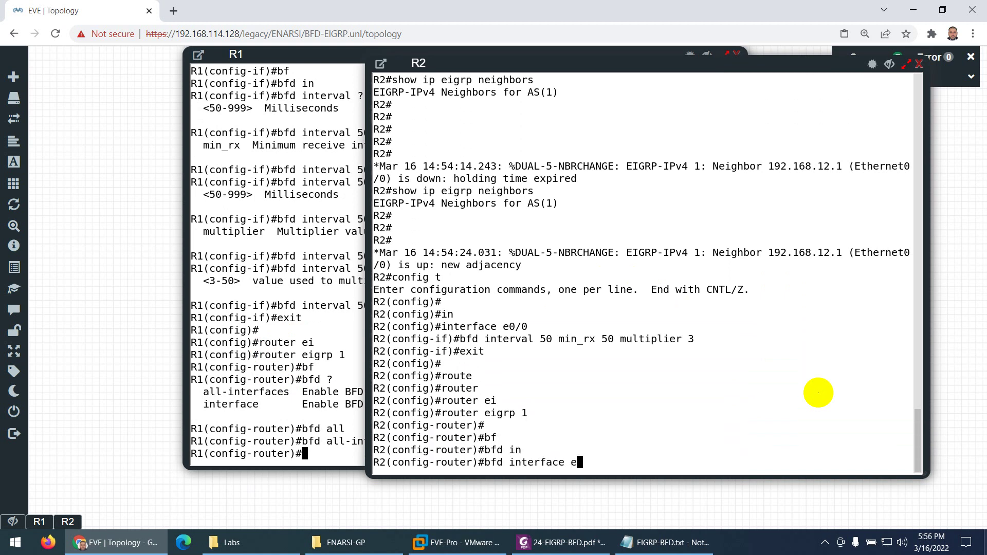
{"action": "type", "text": "e0/0"}
{"action": "key", "text": "Return"}
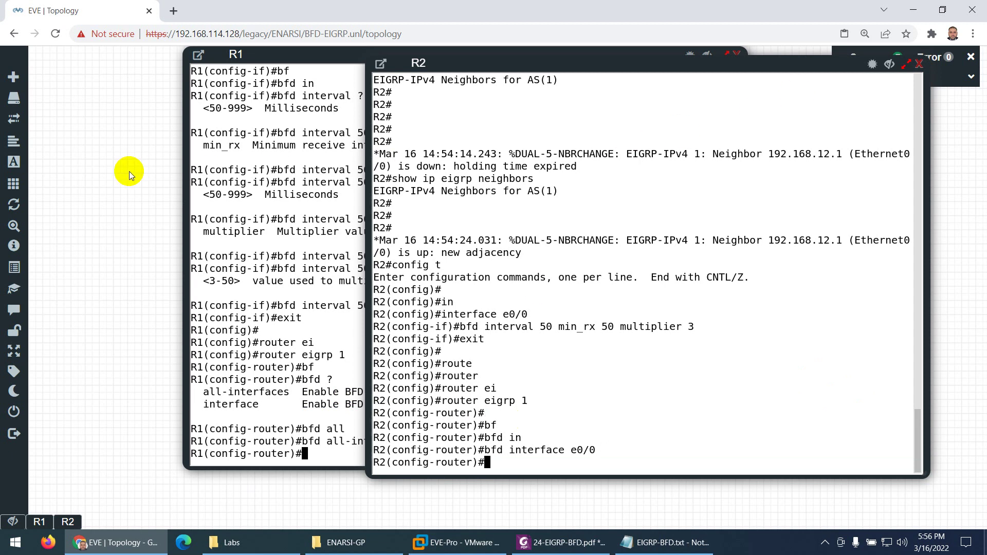
- Close R2's console and start a packet capture on R1's interface e0/0
{"action": "left_click", "coordinate": [920, 63]}
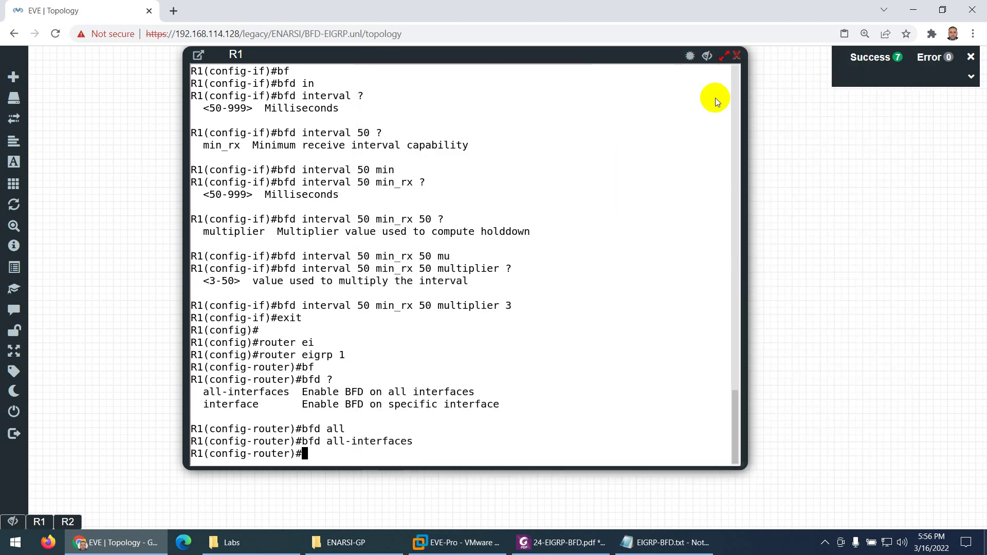
{"action": "left_click", "coordinate": [708, 59]}
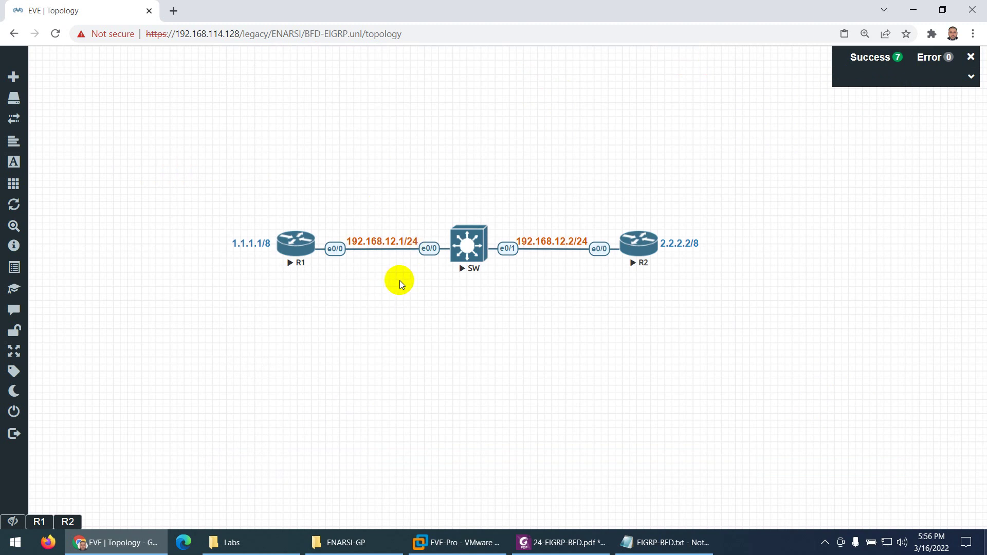
{"action": "right_click", "coordinate": [308, 249]}
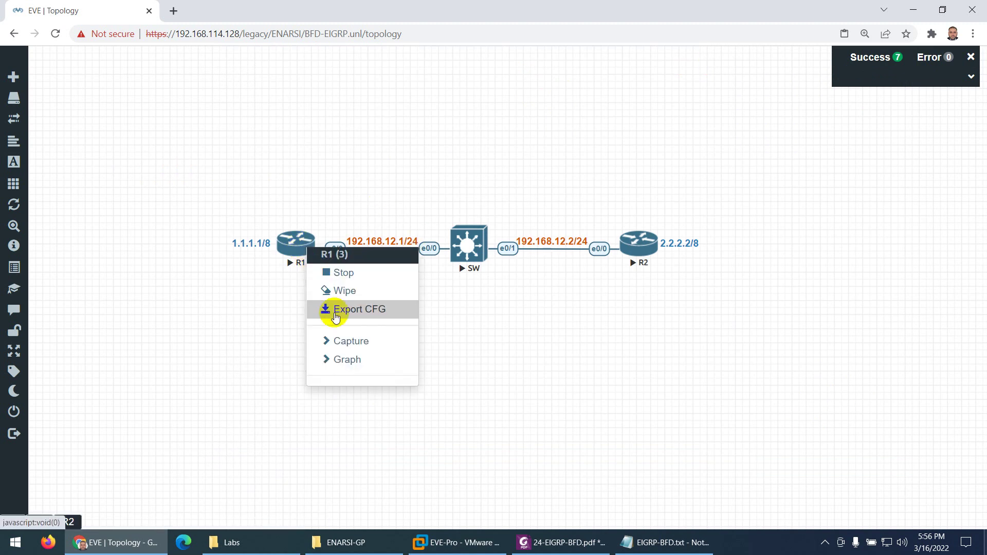
{"action": "left_click", "coordinate": [344, 343]}
{"action": "left_click", "coordinate": [438, 341]}
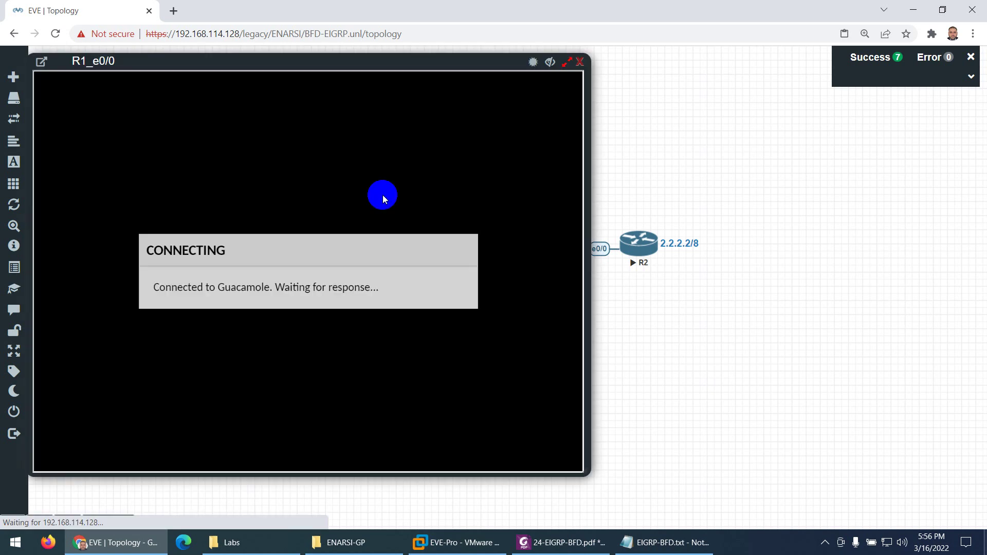
{"action": "left_click_drag", "start_coordinate": [342, 62], "coordinate": [532, 59]}
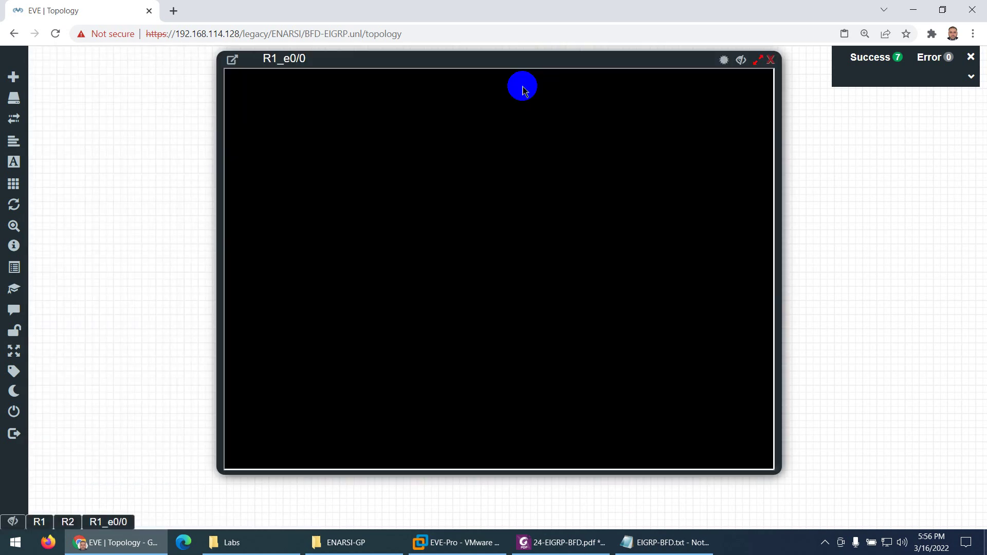
{"action": "left_click", "coordinate": [550, 322]}
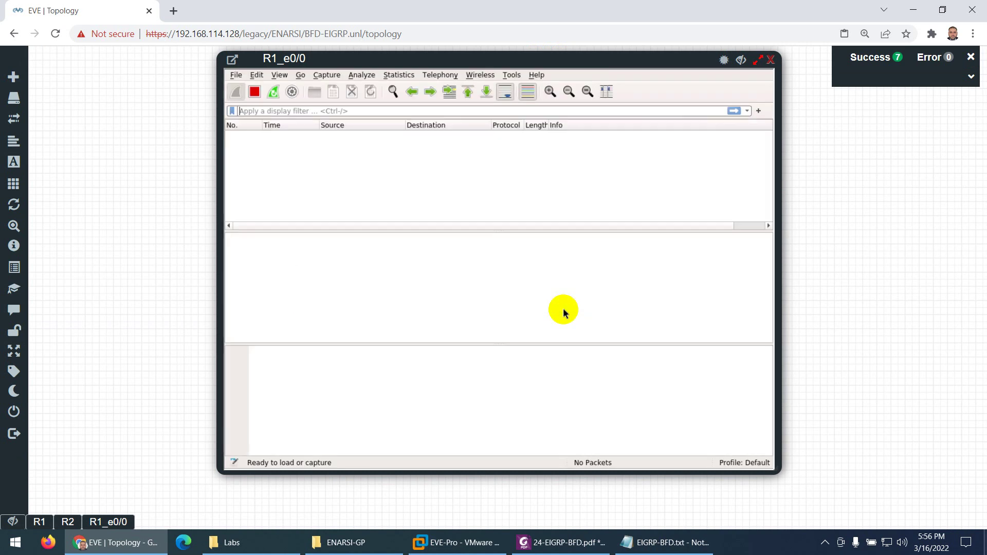
- Inspect captured BFD Echo packets' IP header, UDP 3785 ports and Echo fields
{"action": "left_click", "coordinate": [438, 248]}
{"action": "left_click", "coordinate": [502, 149]}
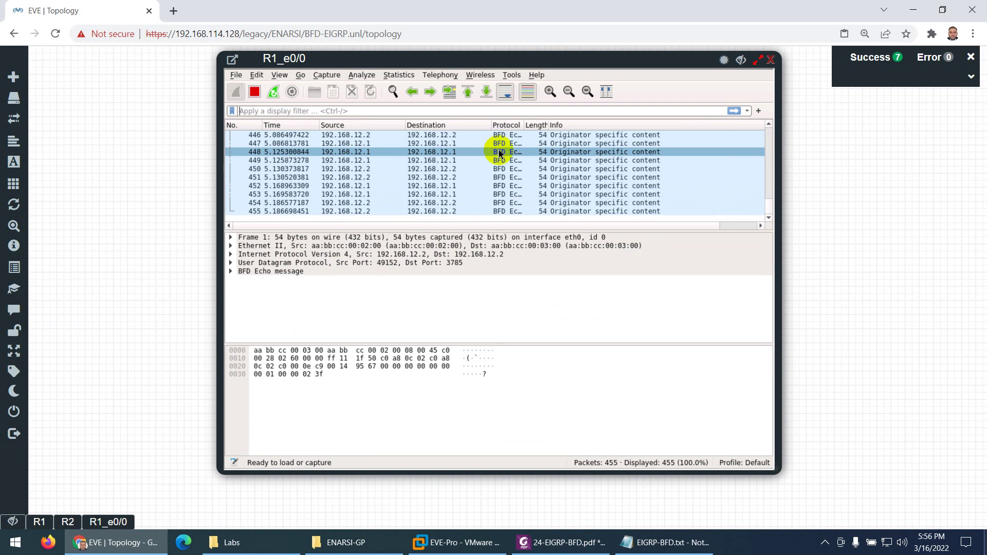
{"action": "left_click", "coordinate": [315, 254]}
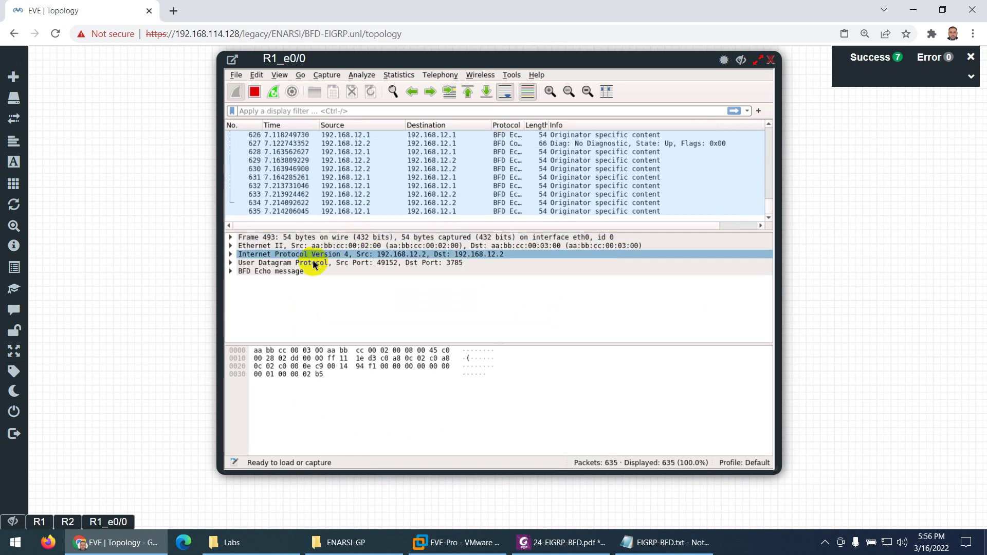
{"action": "left_click", "coordinate": [275, 262]}
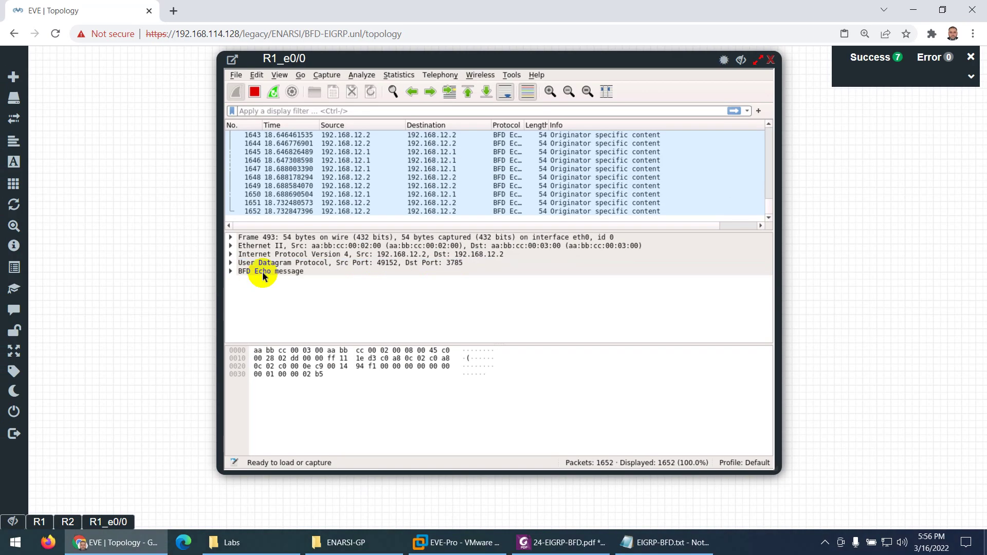
{"action": "double_click", "coordinate": [226, 312]}
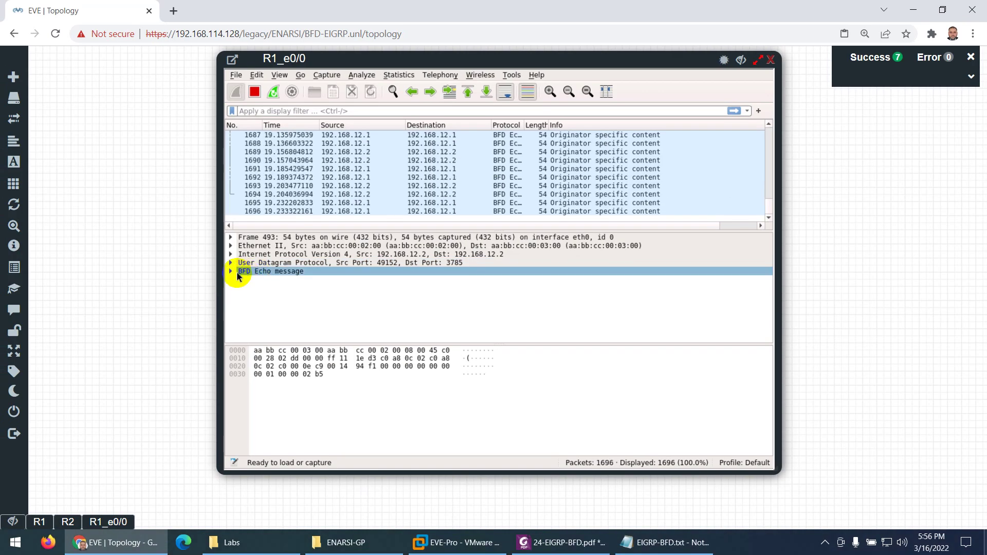
{"action": "left_click", "coordinate": [267, 280]}
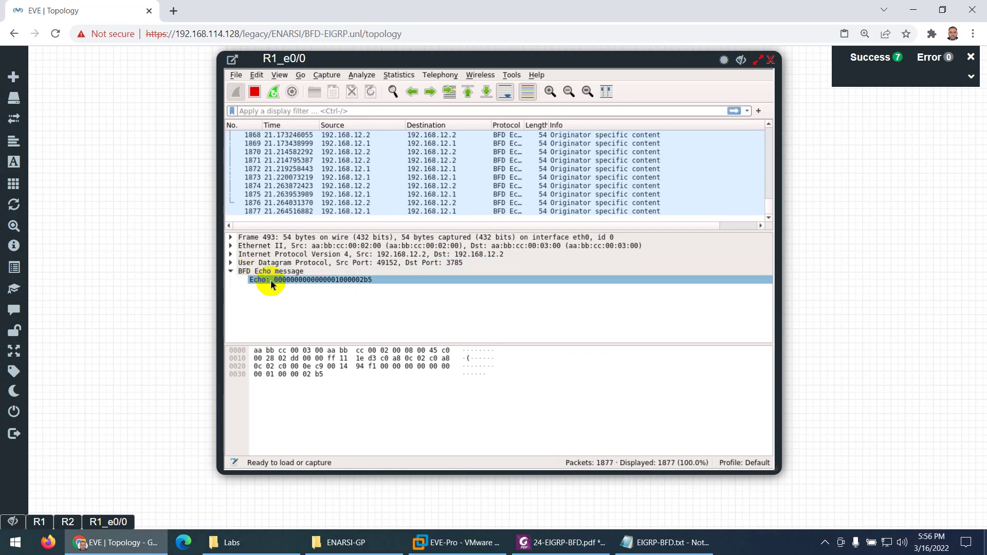
{"action": "left_click", "coordinate": [311, 273]}
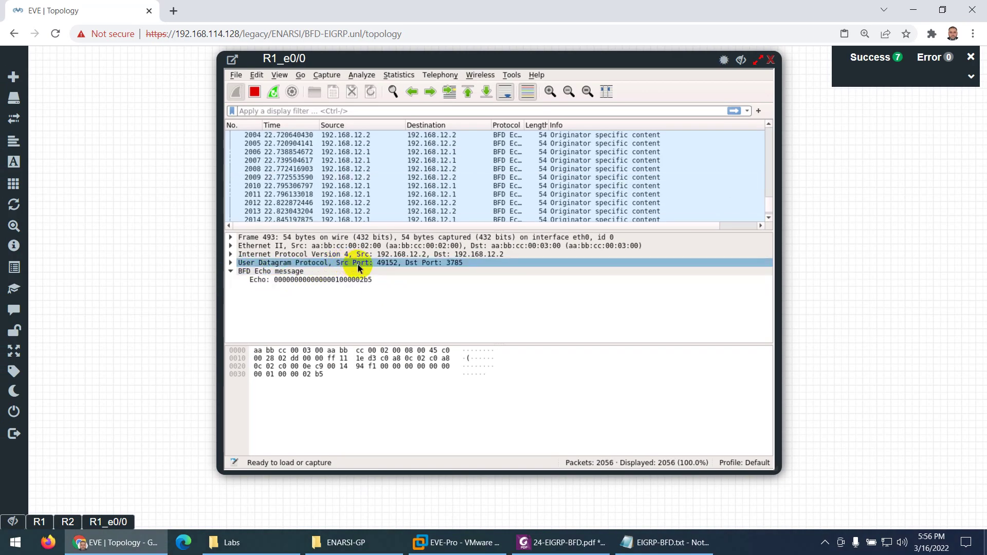
{"action": "left_click", "coordinate": [289, 263]}
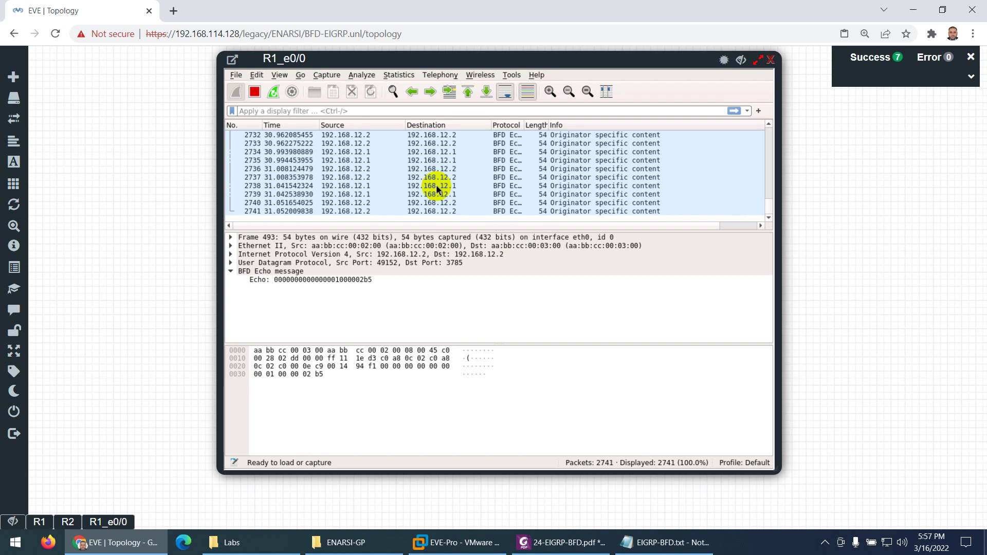
{"action": "left_click", "coordinate": [742, 59]}
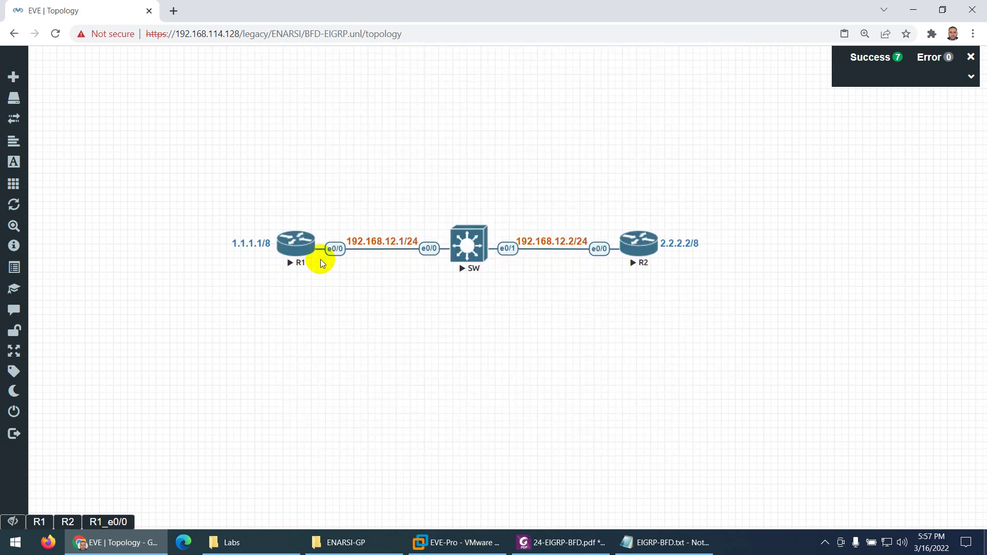
- Return R2's console to privileged mode with fresh prompts
{"action": "left_click", "coordinate": [67, 518]}
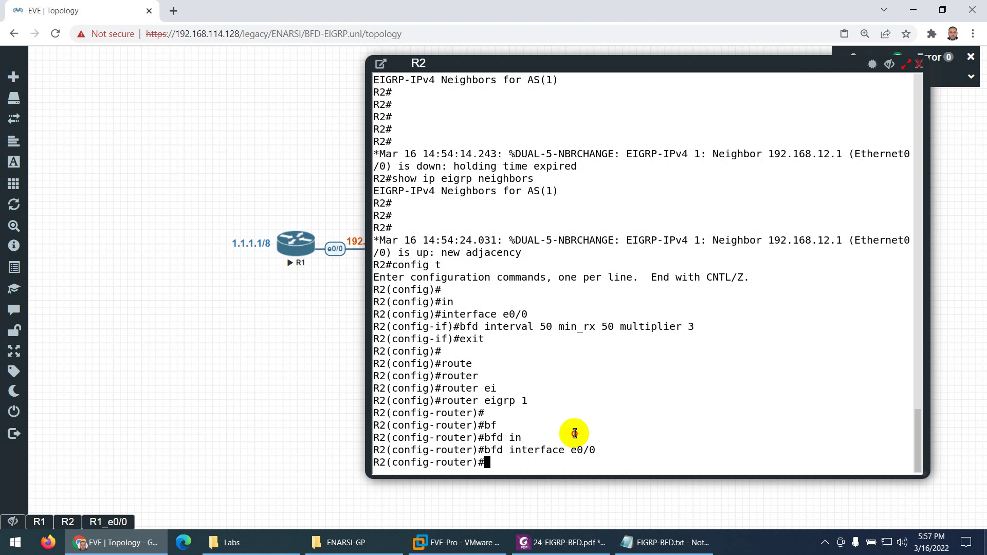
{"action": "key", "text": "ctrl+z"}
{"action": "key", "text": "Return"}
{"action": "key", "text": "Return"}
{"action": "key", "text": "Return"}
{"action": "key", "text": "Return"}
{"action": "key", "text": "Return"}
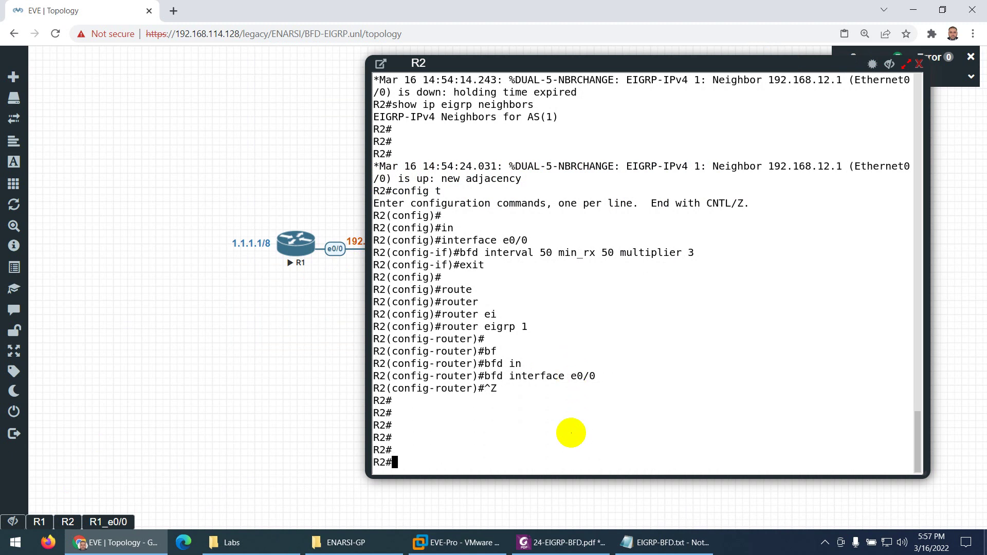
{"action": "key", "text": "Return"}
{"action": "key", "text": "Return"}
{"action": "key", "text": "Return"}
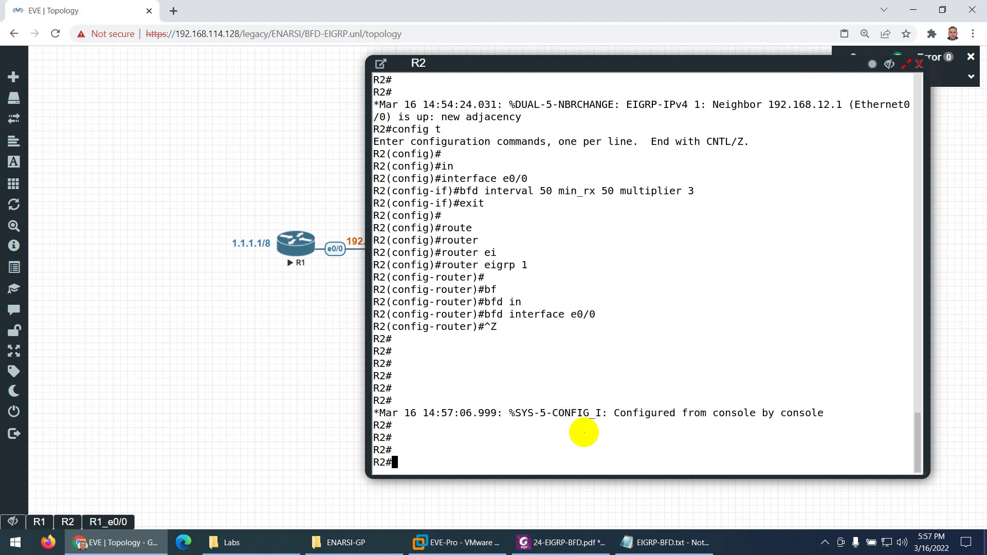
- Shut down R1's interface e0/0
{"action": "left_click", "coordinate": [40, 521]}
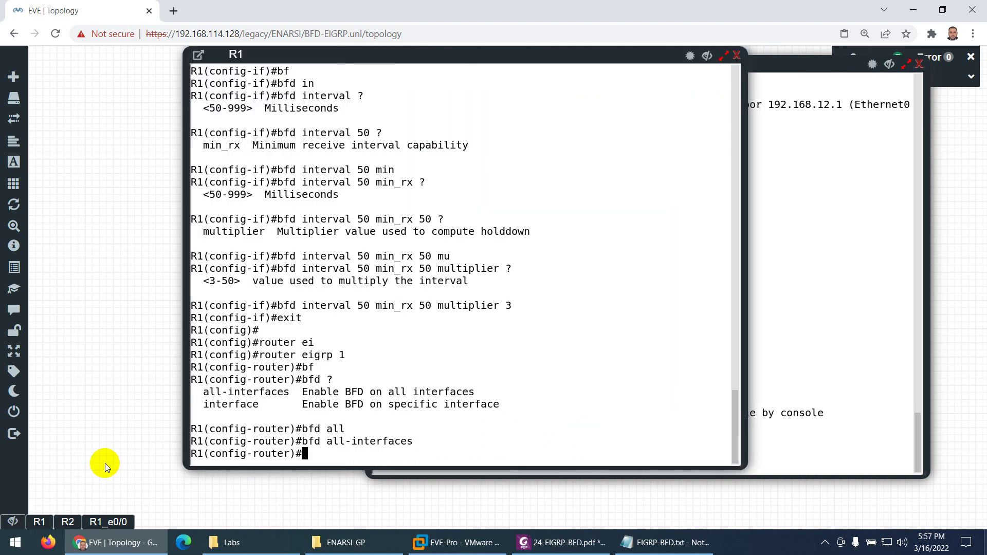
{"action": "type", "text": "exit"}
{"action": "key", "text": "Return"}
{"action": "type", "text": "in"}
{"action": "key", "text": "Tab"}
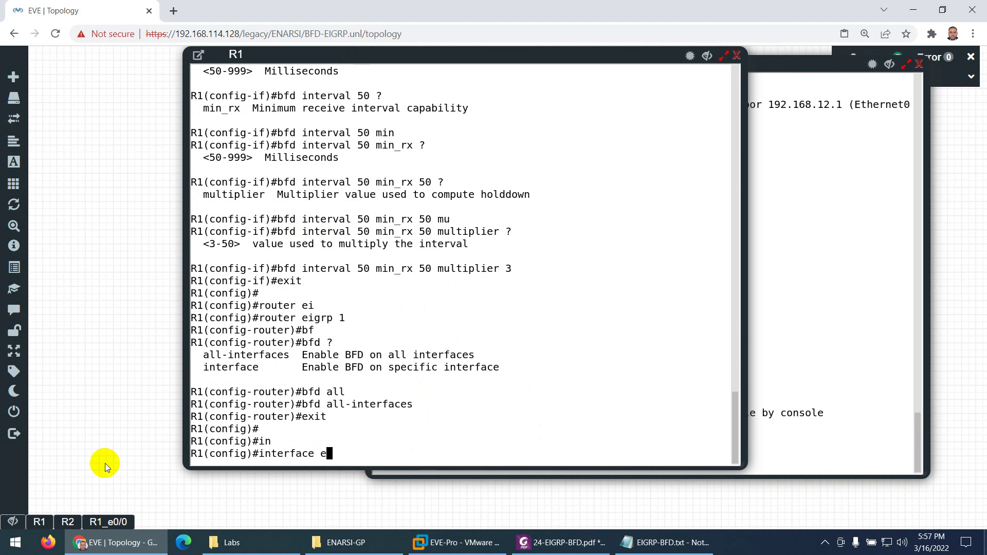
{"action": "type", "text": "e0/0"}
{"action": "key", "text": "Return"}
{"action": "type", "text": "sh"}
{"action": "key", "text": "Tab"}
{"action": "key", "text": "Return"}
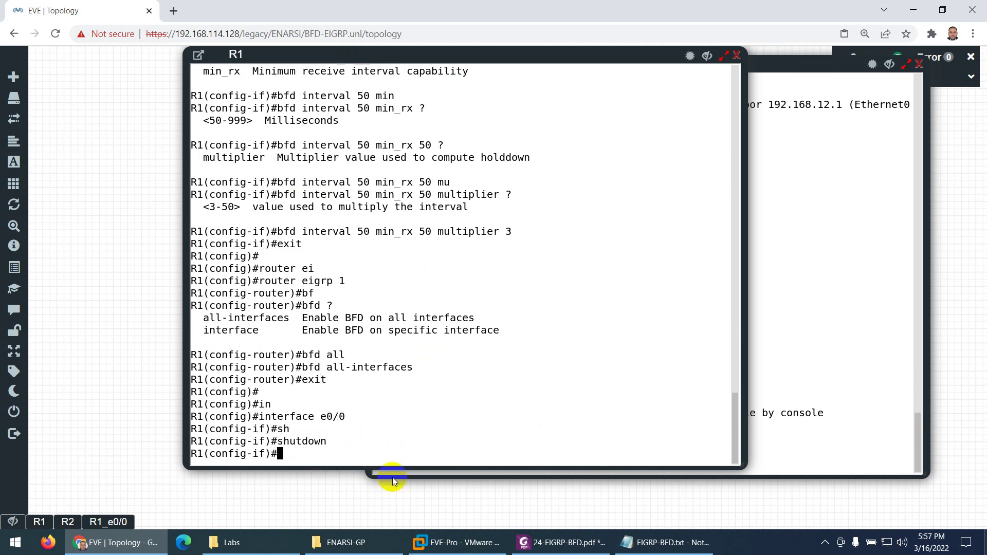
- Highlight R2's log of neighbor 192.168.12.1 down with 'BFD peer down notified'
{"action": "left_click", "coordinate": [754, 404]}
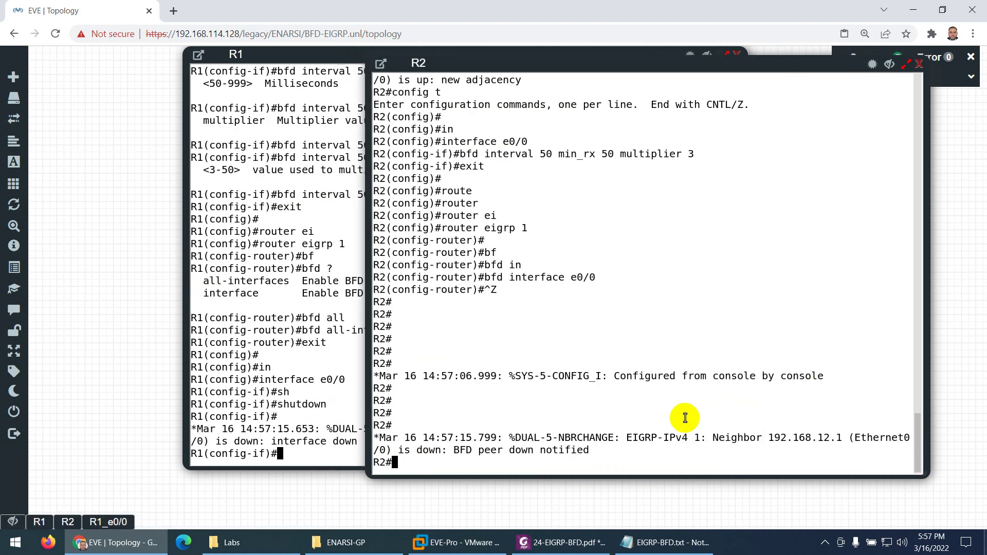
{"action": "left_click_drag", "start_coordinate": [663, 438], "coordinate": [761, 445]}
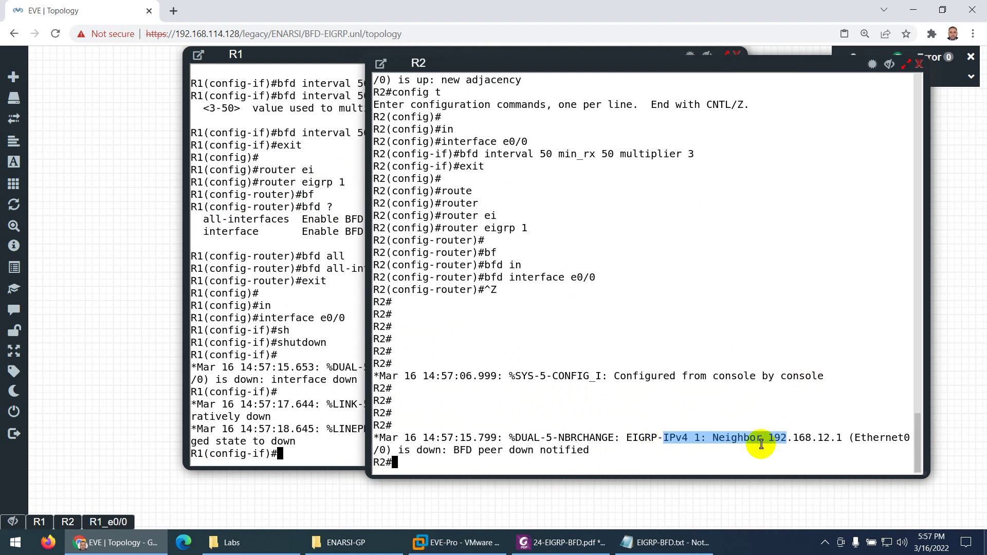
{"action": "double_click", "coordinate": [471, 450]}
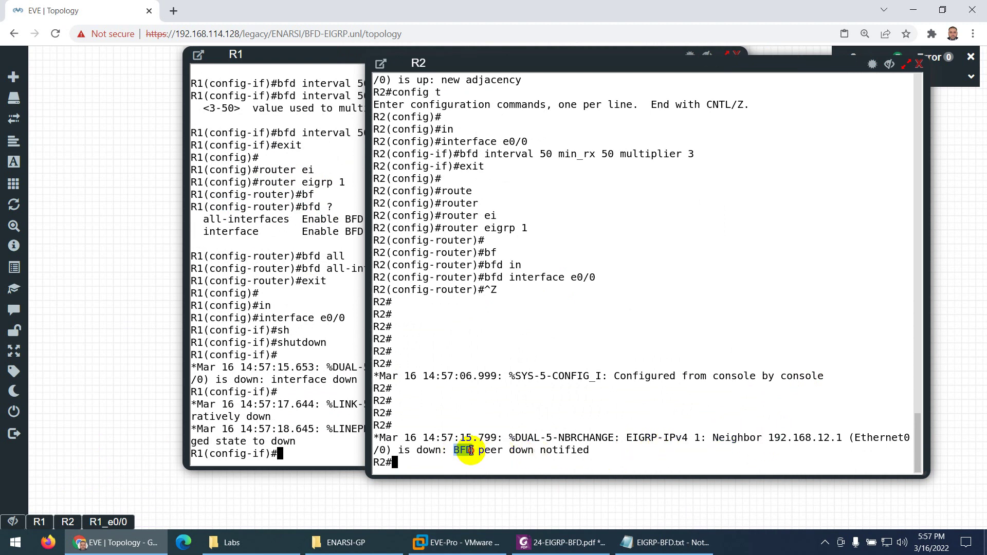
{"action": "left_click_drag", "start_coordinate": [470, 450], "coordinate": [584, 452]}
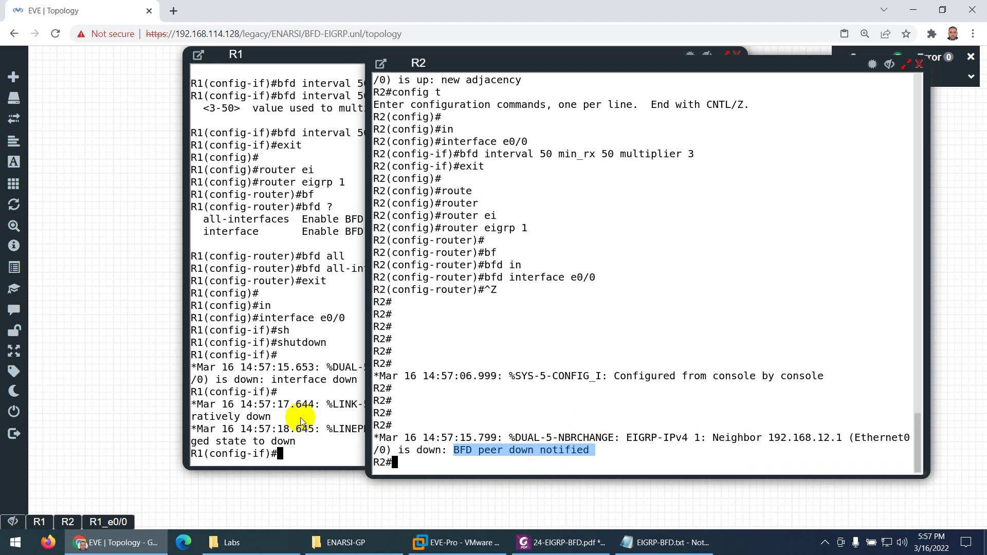
- Bring R1's e0/0 back up with no shutdown and watch R2 re-form the adjacency
{"action": "left_click", "coordinate": [281, 418]}
{"action": "type", "text": "no sh"}
{"action": "key", "text": "Tab"}
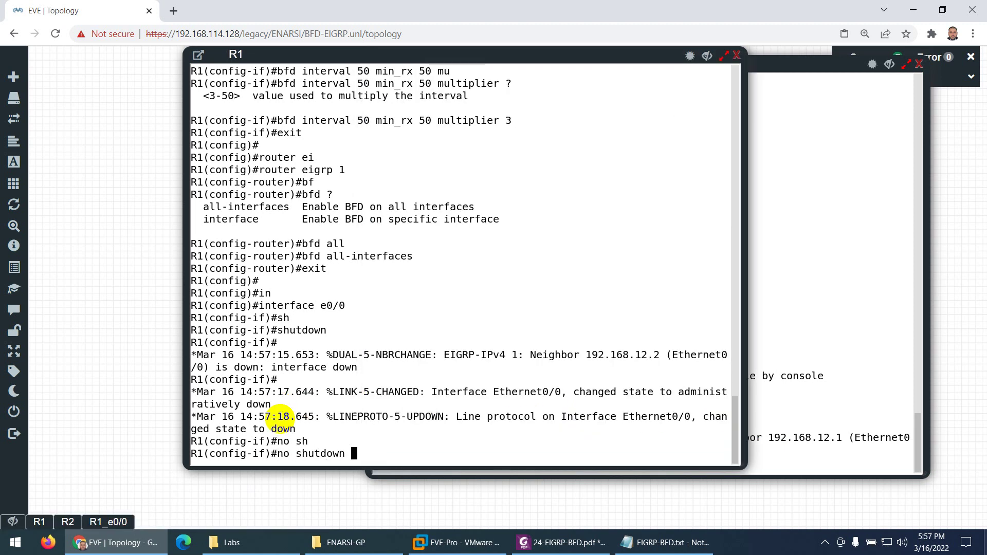
{"action": "key", "text": "Return"}
{"action": "key", "text": "Return"}
{"action": "key", "text": "Return"}
{"action": "left_click", "coordinate": [842, 393]}
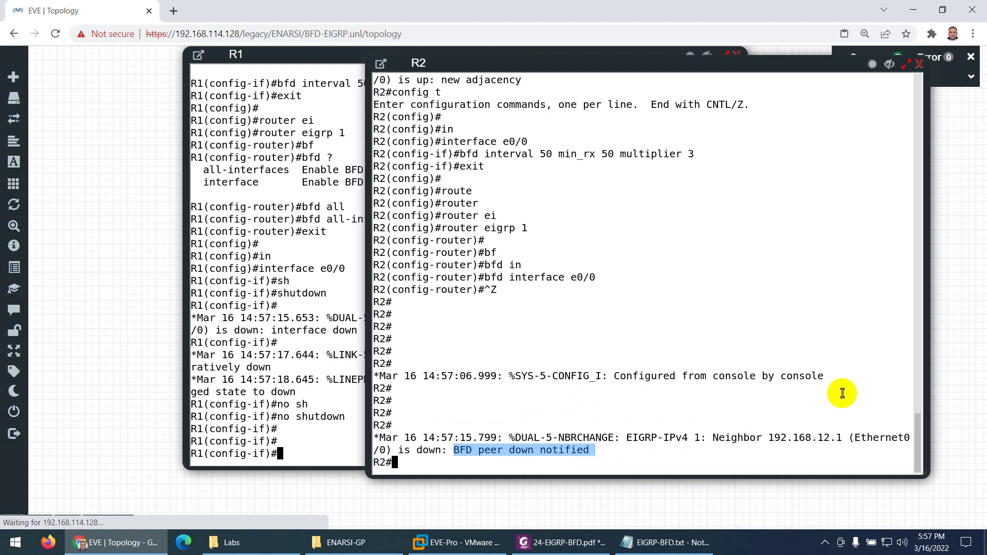
{"action": "key", "text": "Return"}
{"action": "key", "text": "Return"}
{"action": "key", "text": "Return"}
{"action": "key", "text": "Return"}
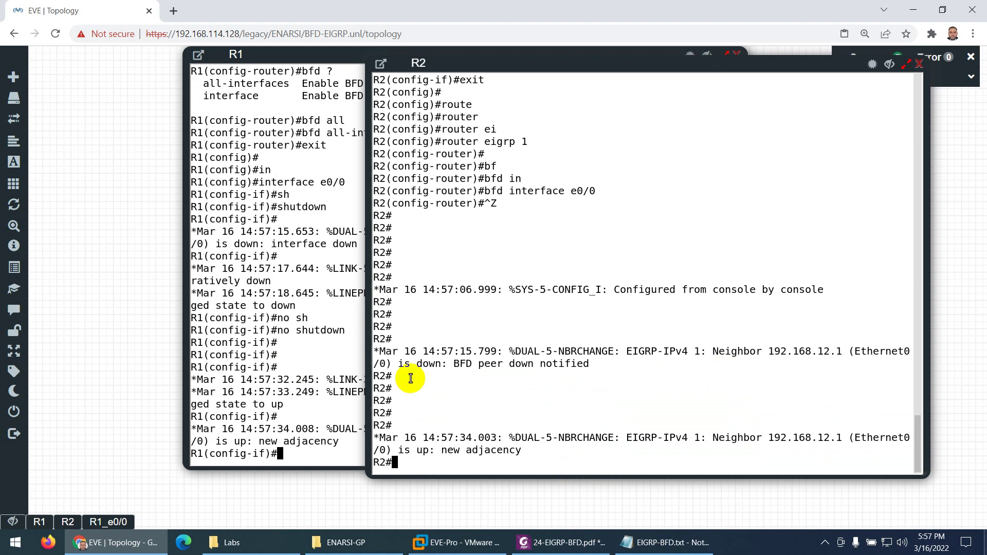
- Shut R1's e0/0 down again and begin a show ip command on R2
{"action": "left_click", "coordinate": [305, 385]}
{"action": "type", "text": "shutdown"}
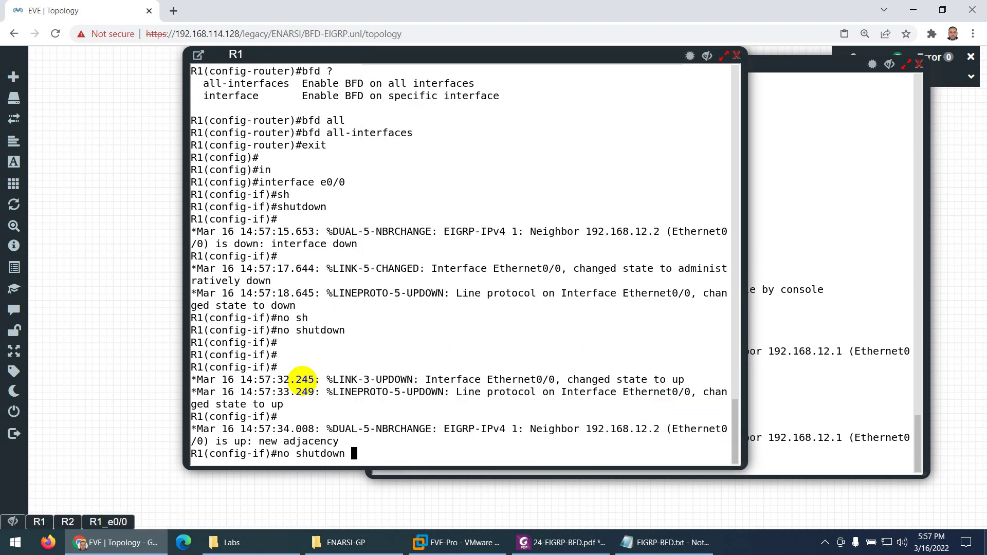
{"action": "key", "text": "Return"}
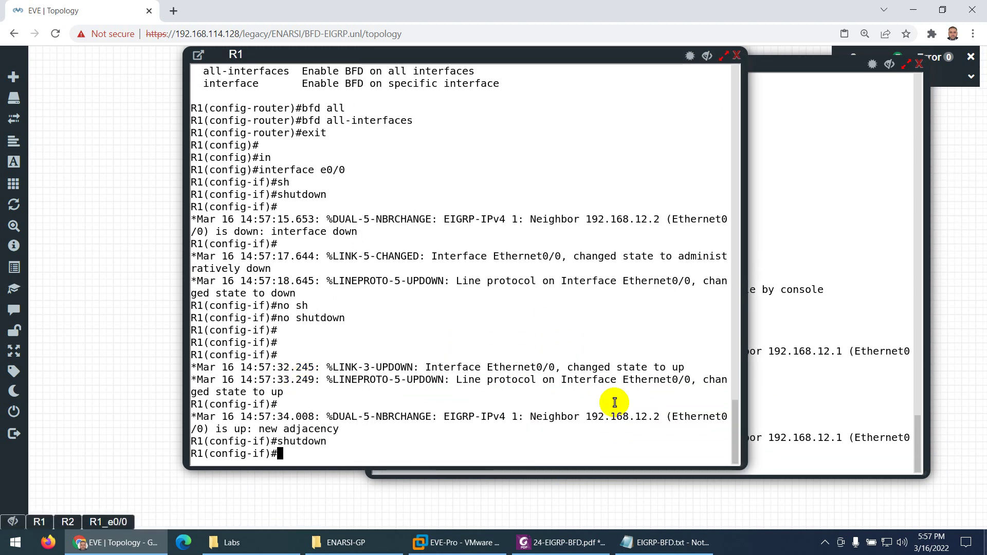
{"action": "left_click", "coordinate": [796, 341]}
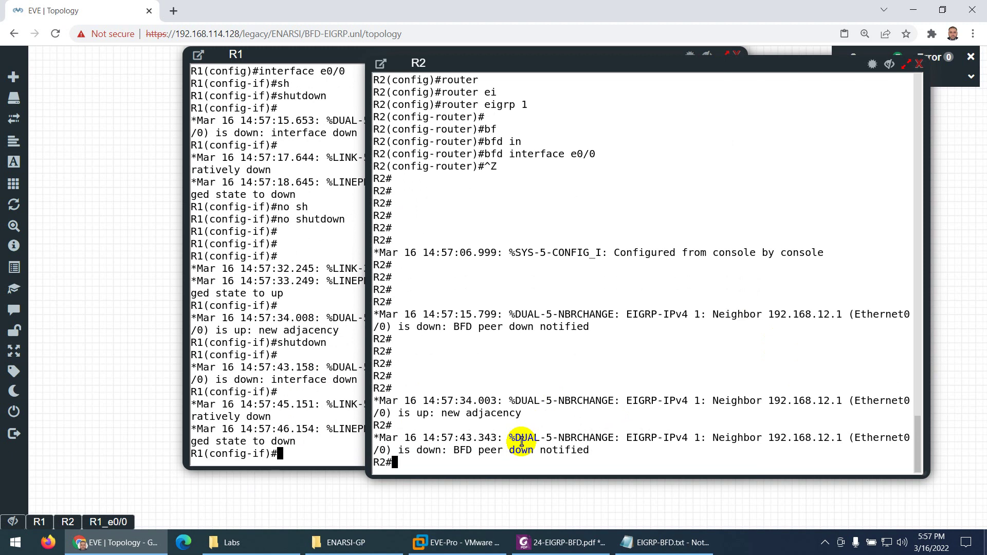
{"action": "type", "text": "show ip en"}
{"action": "key", "text": "Tab"}
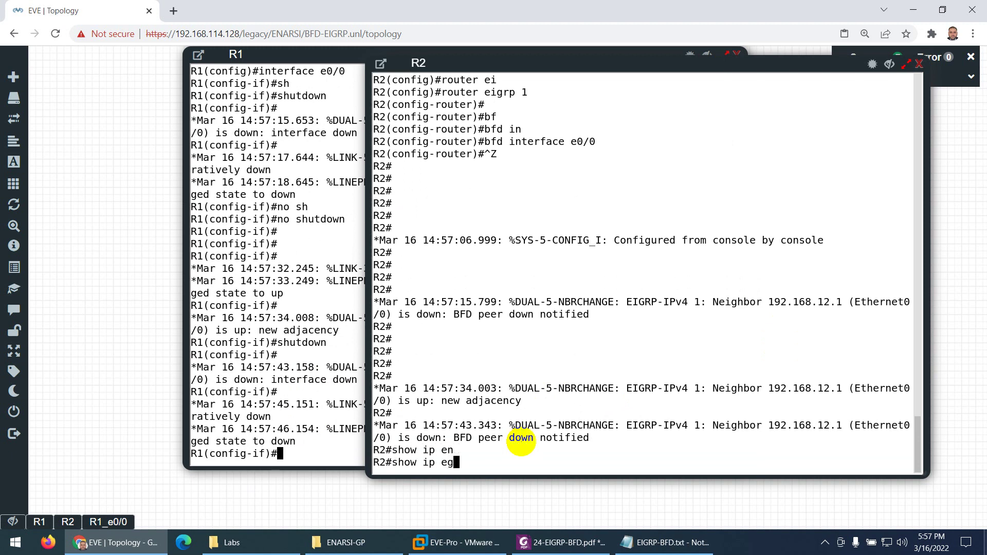
- Run show ip eigrp neighbors on R2
{"action": "type", "text": "i"}
{"action": "key", "text": "Tab"}
{"action": "key", "text": "BackSpace"}
{"action": "key", "text": "BackSpace"}
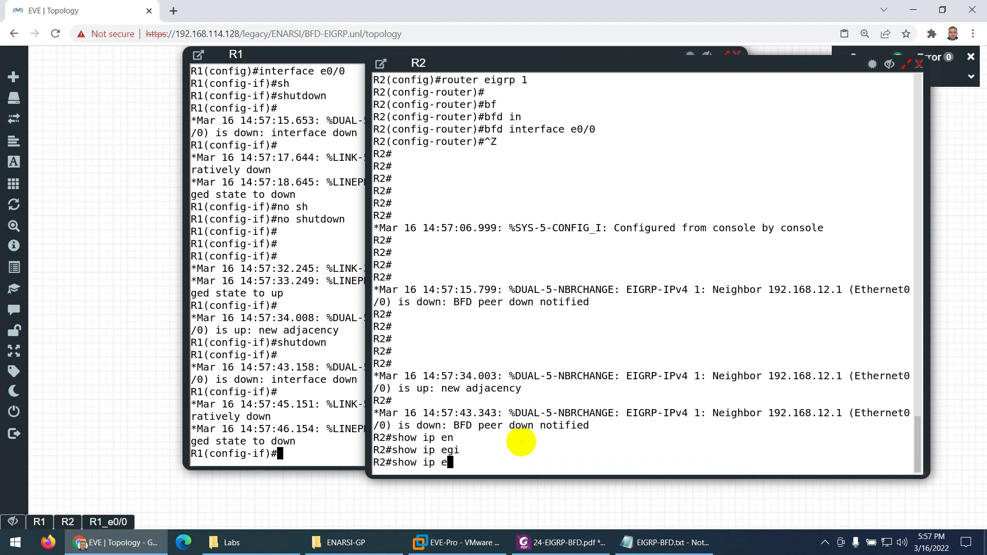
{"action": "type", "text": "i"}
{"action": "key", "text": "Tab"}
{"action": "type", "text": "ne"}
{"action": "key", "text": "Tab"}
{"action": "key", "text": "Return"}
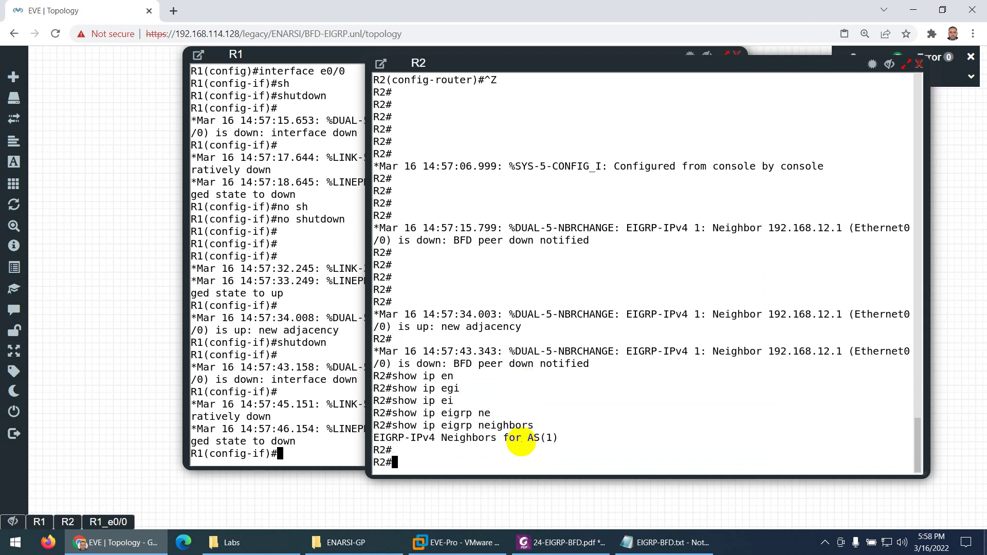
{"action": "key", "text": "Return"}
{"action": "key", "text": "Return"}
- Re-enable R1's e0/0 and recheck R2's neighbors until 192.168.12.1 returns
{"action": "left_click", "coordinate": [263, 435]}
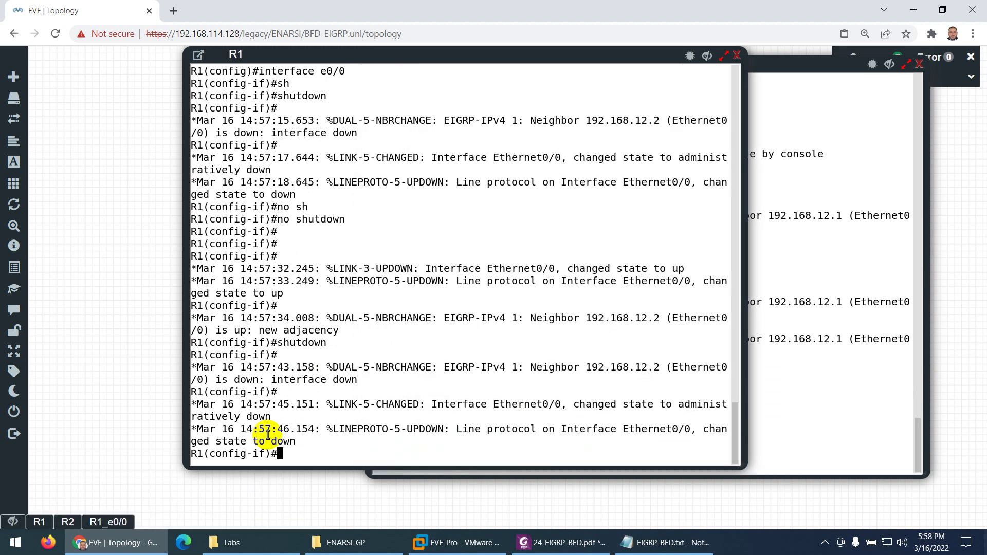
{"action": "type", "text": "no sh"}
{"action": "key", "text": "Tab"}
{"action": "key", "text": "Return"}
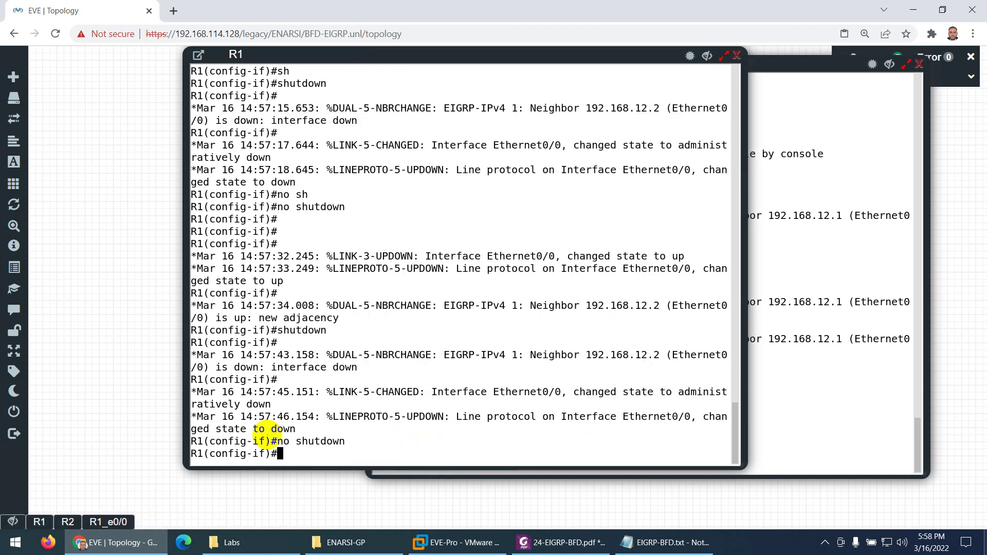
{"action": "left_click", "coordinate": [810, 388]}
{"action": "key", "text": "Up"}
{"action": "key", "text": "Return"}
{"action": "key", "text": "Up"}
{"action": "key", "text": "Return"}
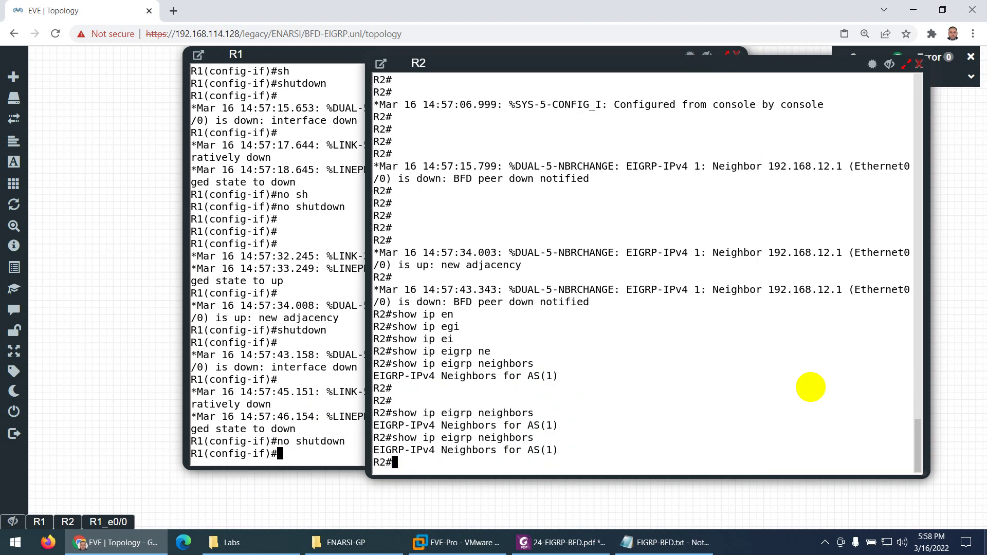
{"action": "key", "text": "Up"}
{"action": "key", "text": "Return"}
{"action": "key", "text": "Return"}
{"action": "key", "text": "Return"}
{"action": "key", "text": "Return"}
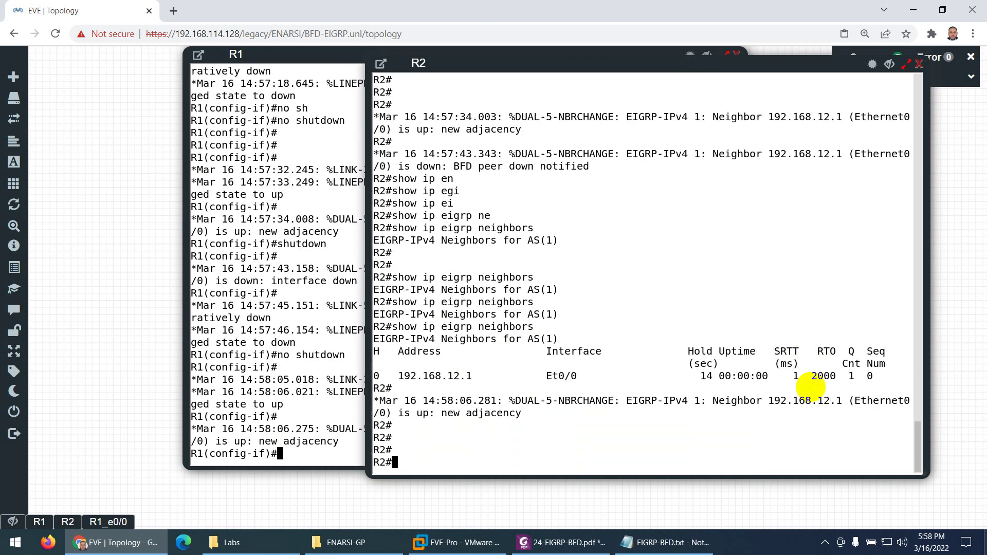
{"action": "key", "text": "Up"}
{"action": "key", "text": "Return"}
{"action": "key", "text": "Return"}
{"action": "key", "text": "Return"}
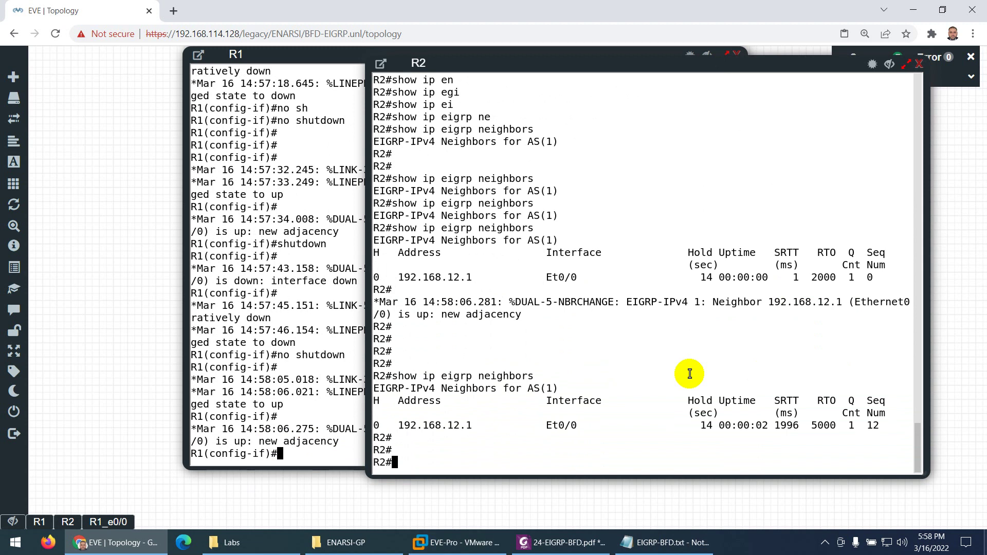
- Shut R1's e0/0 again and confirm R2's EIGRP AS(1) neighbor list is empty
{"action": "left_click", "coordinate": [358, 383]}
{"action": "type", "text": "sh"}
{"action": "key", "text": "Tab"}
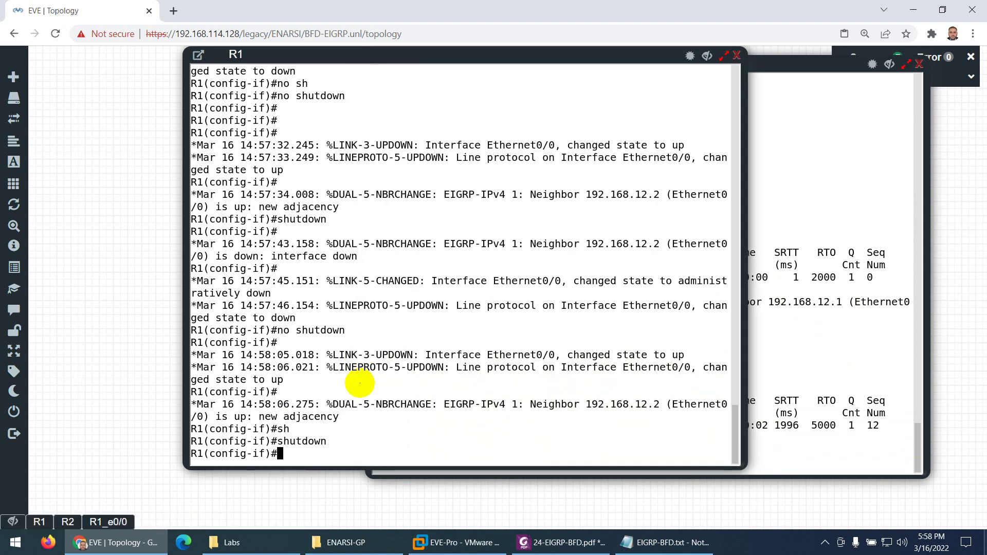
{"action": "key", "text": "Return"}
{"action": "left_click", "coordinate": [816, 363]}
{"action": "key", "text": "Up"}
{"action": "key", "text": "Return"}
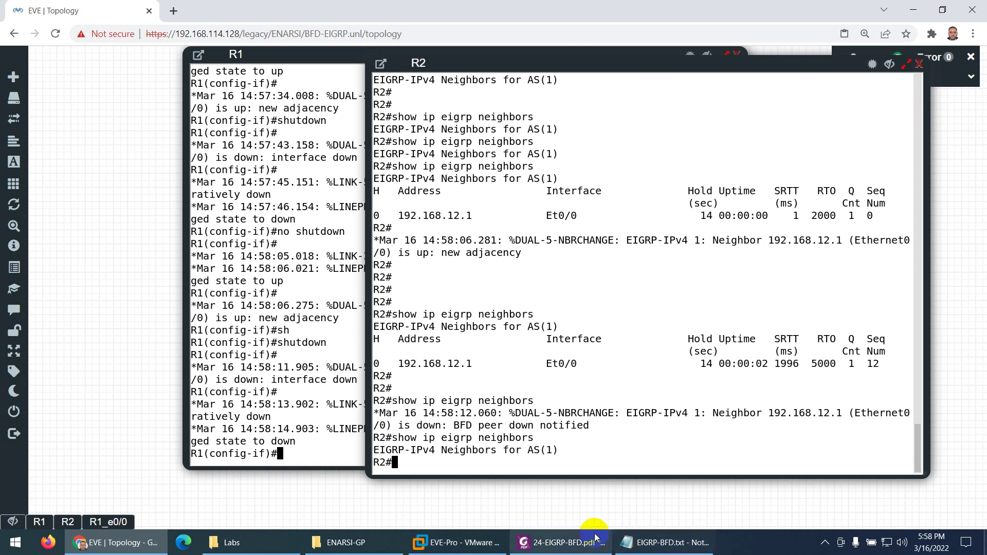
- Compare the lab notes PDF with R2's highlighted 'BFD peer down notified' log
{"action": "left_click", "coordinate": [563, 542]}
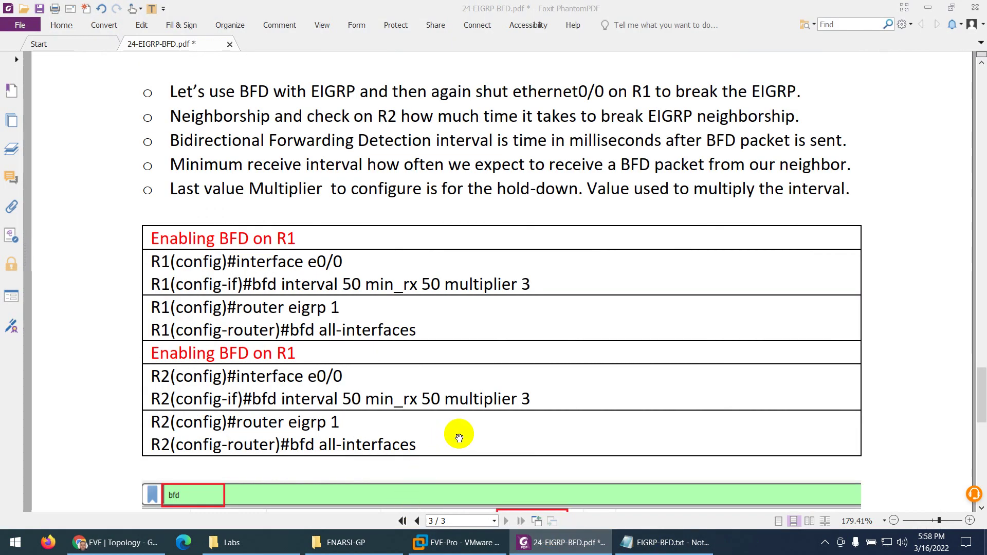
{"action": "scroll", "coordinate": [518, 404], "scroll_direction": "down", "scroll_amount": 10}
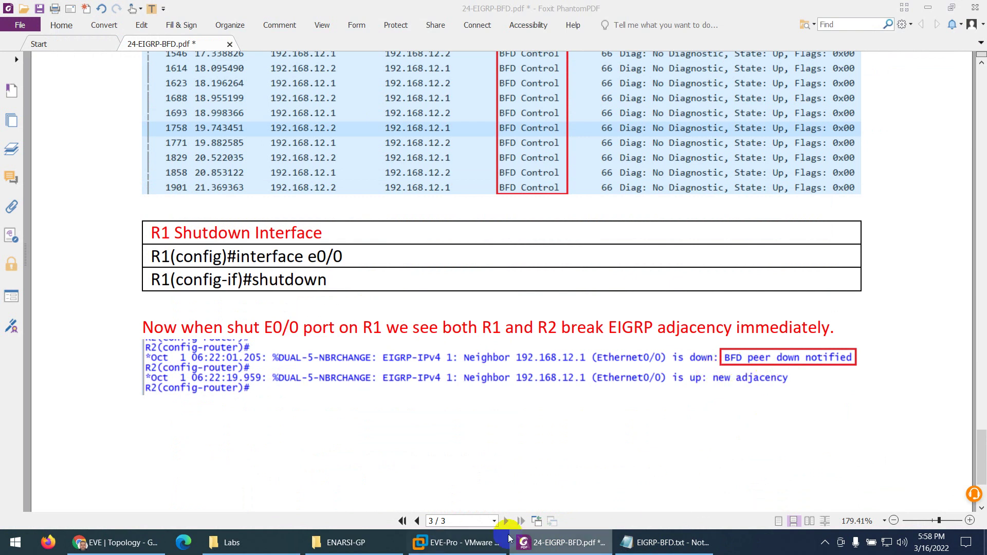
{"action": "left_click", "coordinate": [116, 543]}
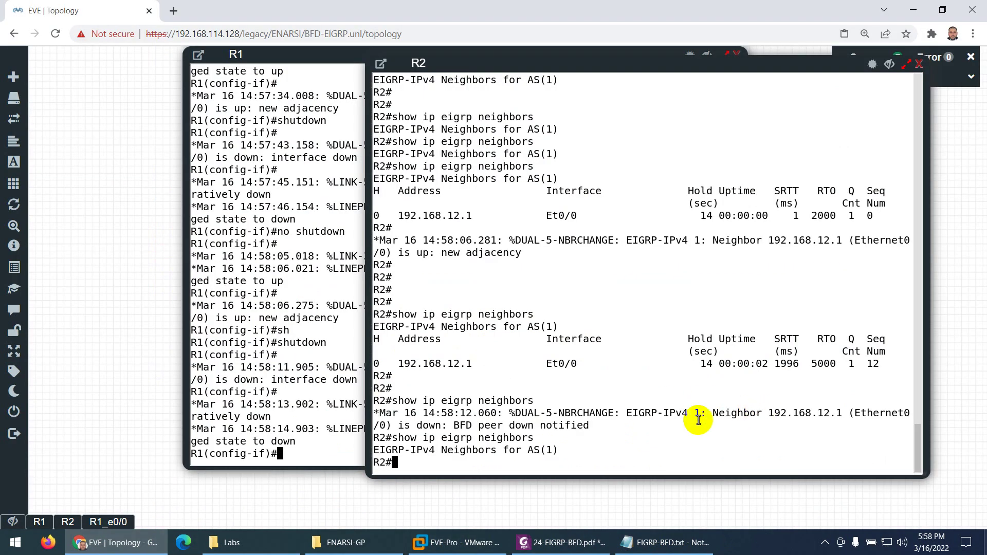
{"action": "left_click_drag", "start_coordinate": [453, 426], "coordinate": [589, 431]}
- Scroll 24-EIGRP-BFD.pdf to the R1 Shutdown Interface section and its expected log
{"action": "left_click", "coordinate": [563, 542]}
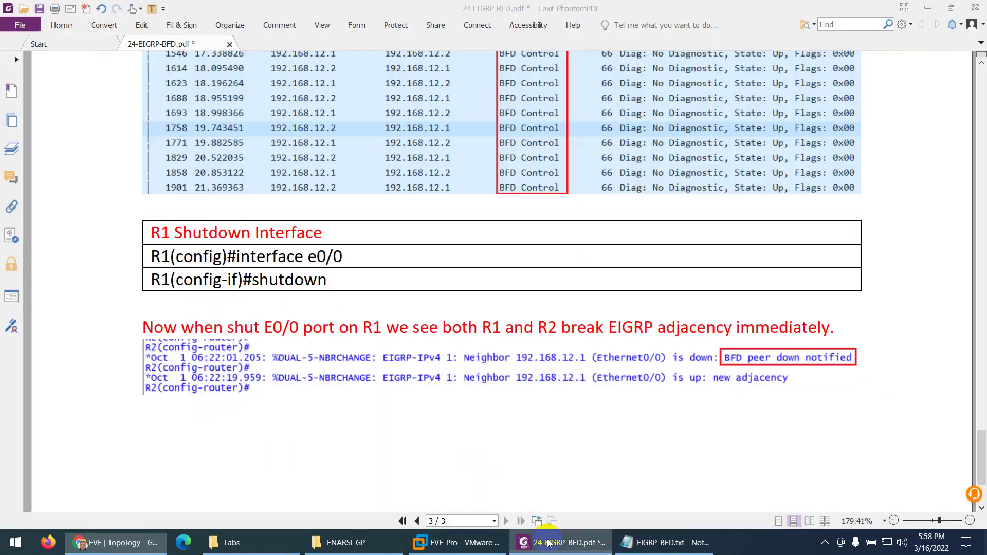
{"action": "scroll", "coordinate": [384, 377], "scroll_direction": "up", "scroll_amount": 5}
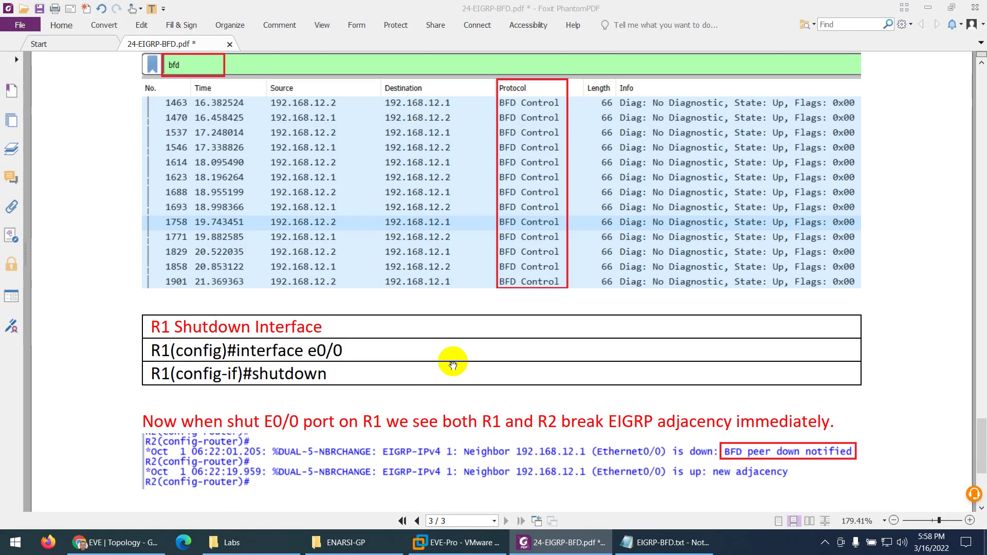
{"action": "scroll", "coordinate": [452, 364], "scroll_direction": "up", "scroll_amount": 5}
{"action": "scroll", "coordinate": [510, 365], "scroll_direction": "up", "scroll_amount": 2}
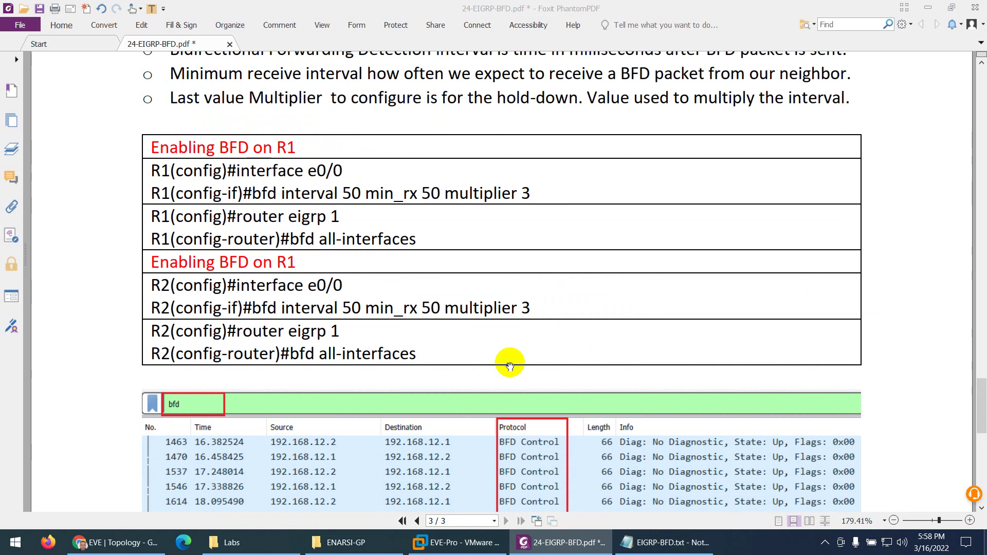
{"action": "scroll", "coordinate": [510, 365], "scroll_direction": "up", "scroll_amount": 5}
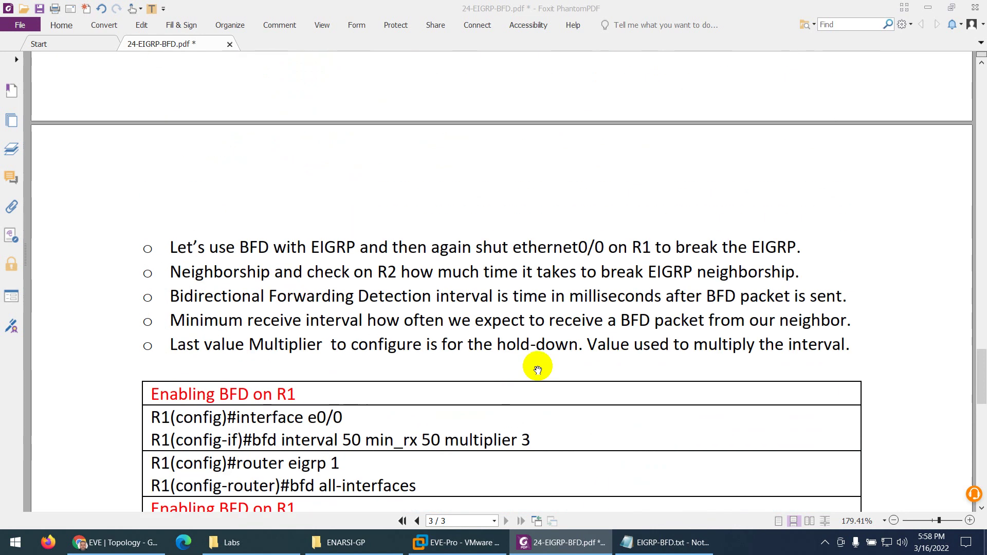
{"action": "scroll", "coordinate": [537, 370], "scroll_direction": "down", "scroll_amount": 15}
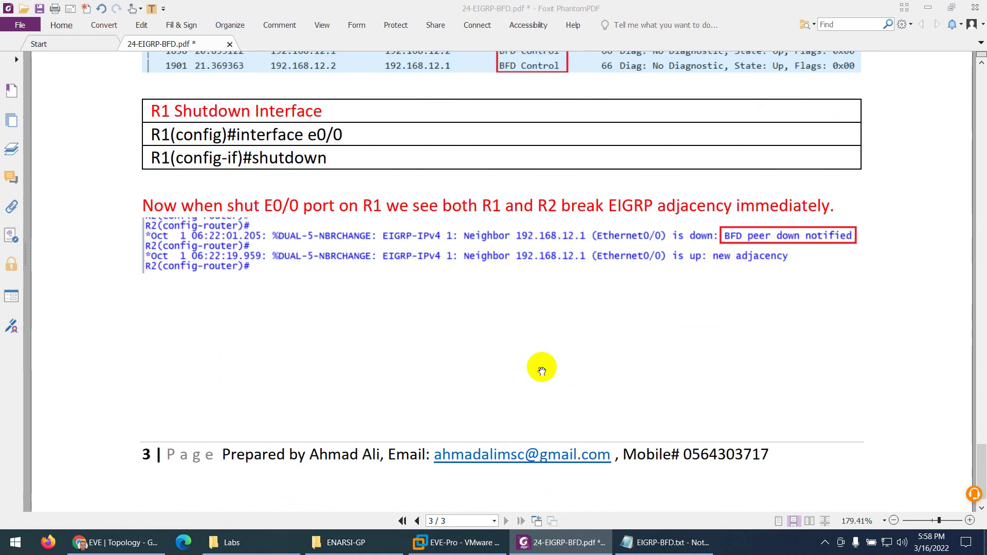